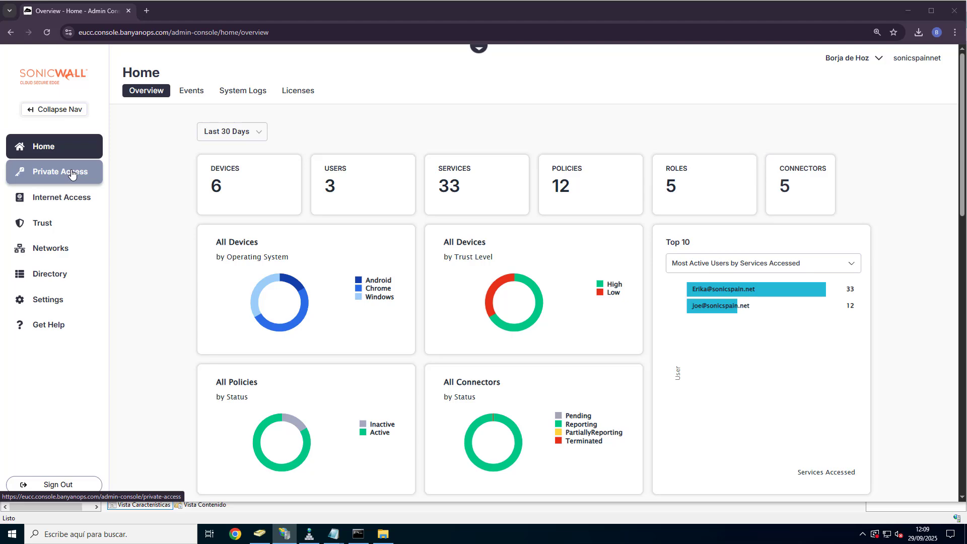
Step: Show the Hosted Websites list under Private Access
{"action": "left_click", "coordinate": [233, 90]}
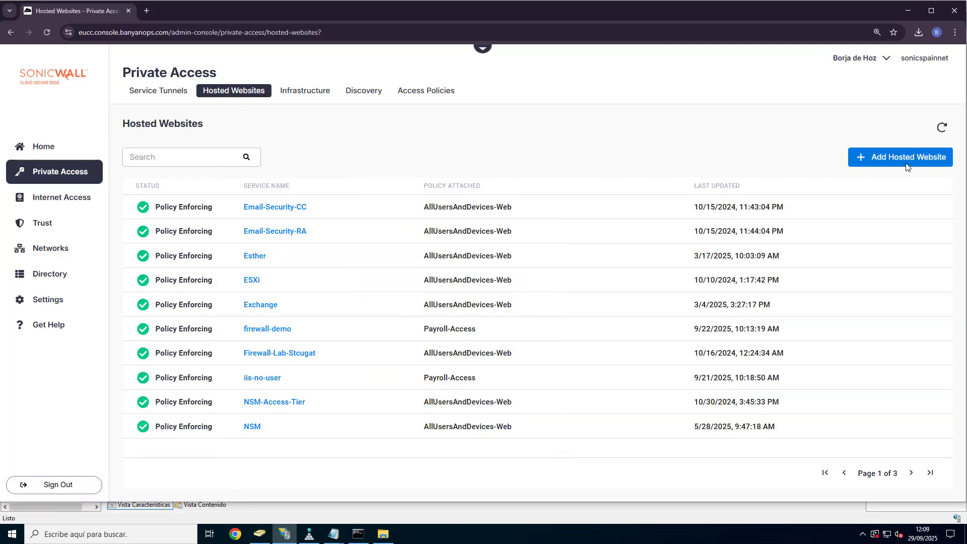
Step: Add hosted website Root pointing to 172.16.101.100 port 80, published as root.sonicspain.net
{"action": "left_click", "coordinate": [857, 161]}
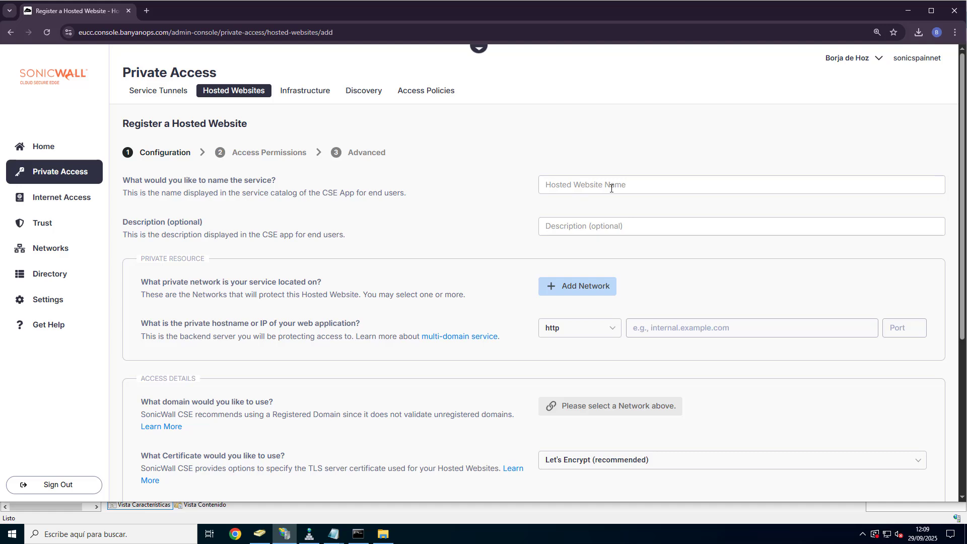
{"action": "type", "text": "Root17"}
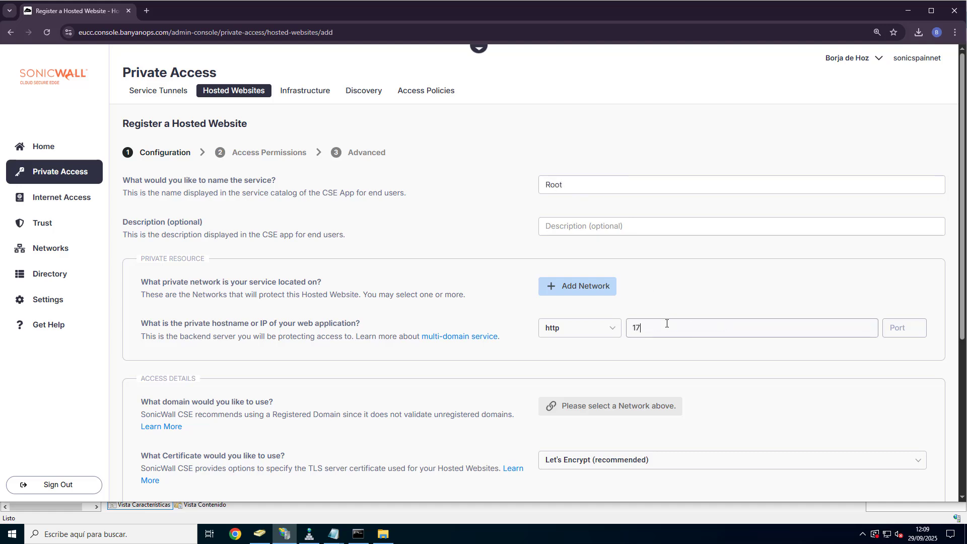
{"action": "type", "text": "2.16.101.100"}
{"action": "type", "text": "80"}
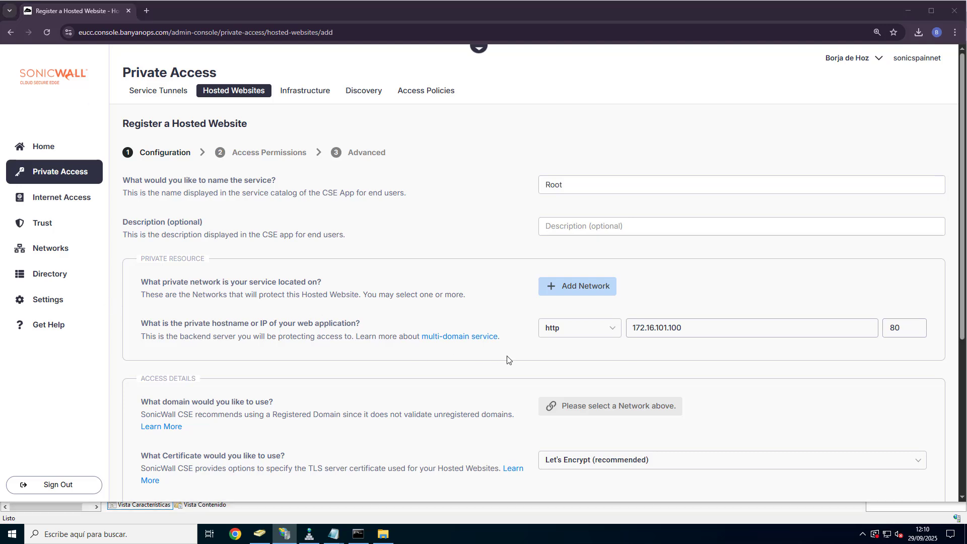
{"action": "left_click", "coordinate": [587, 286]}
{"action": "scroll", "coordinate": [532, 362], "scroll_direction": "down", "scroll_amount": 2}
{"action": "scroll", "coordinate": [531, 361], "scroll_direction": "down", "scroll_amount": 2}
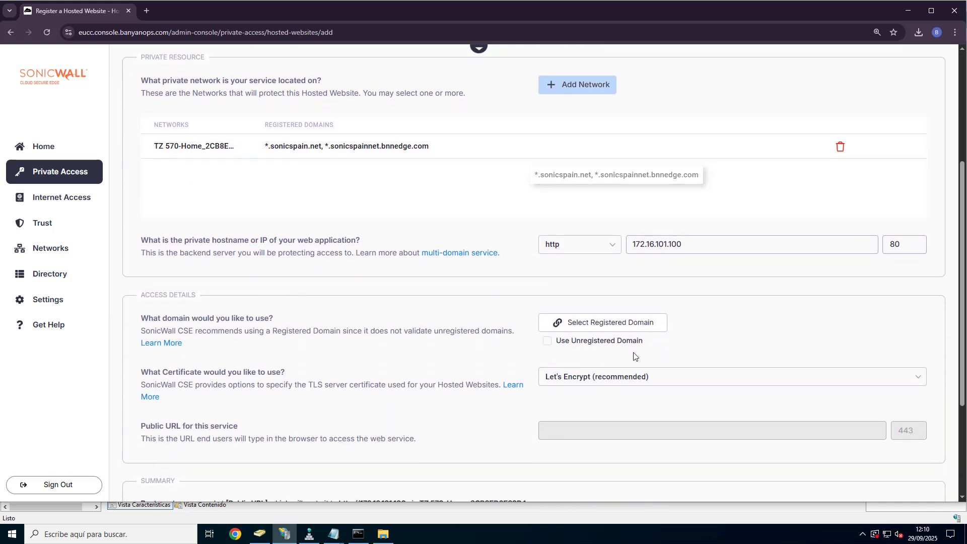
{"action": "left_click", "coordinate": [645, 325]}
{"action": "left_click", "coordinate": [564, 387]}
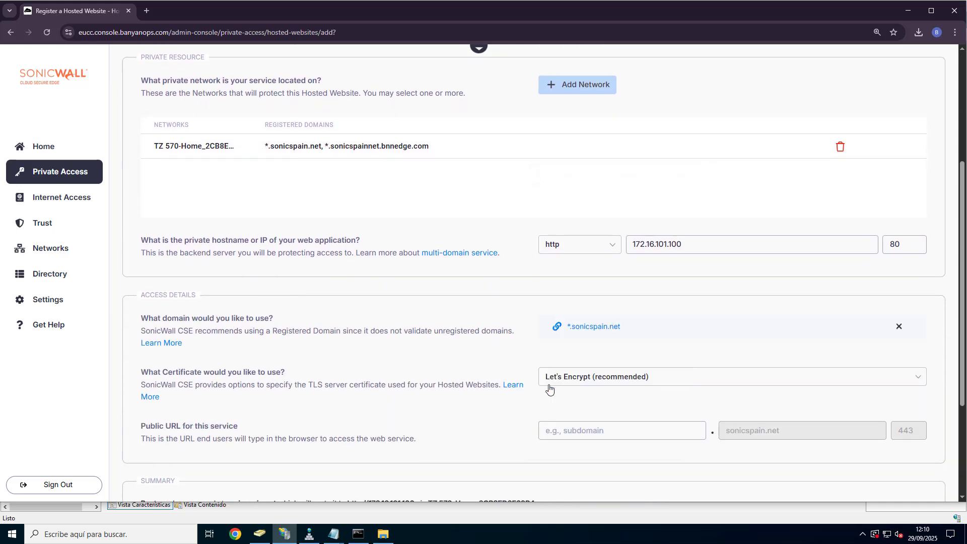
{"action": "left_click", "coordinate": [590, 431]}
{"action": "type", "text": "root"}
{"action": "scroll", "coordinate": [590, 432], "scroll_direction": "down", "scroll_amount": 3}
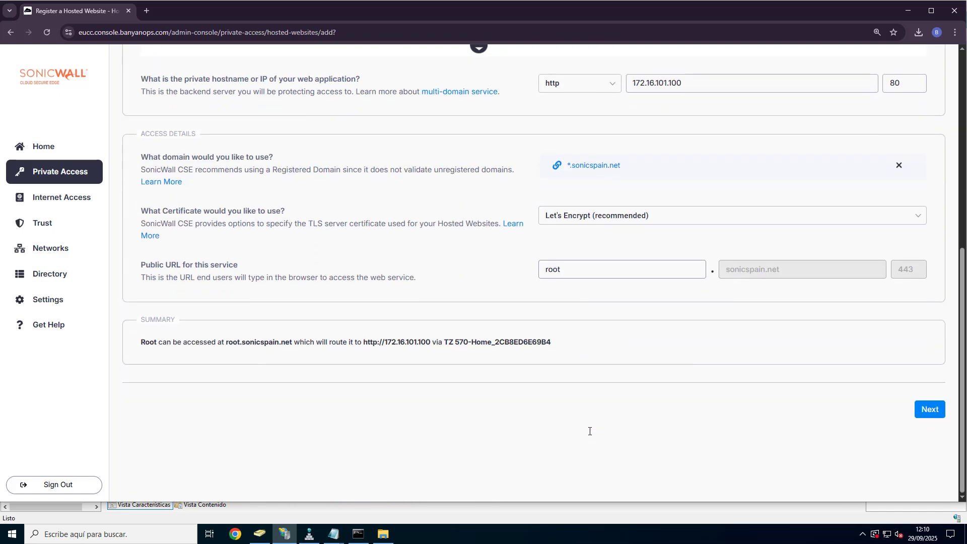
{"action": "left_click", "coordinate": [934, 409]}
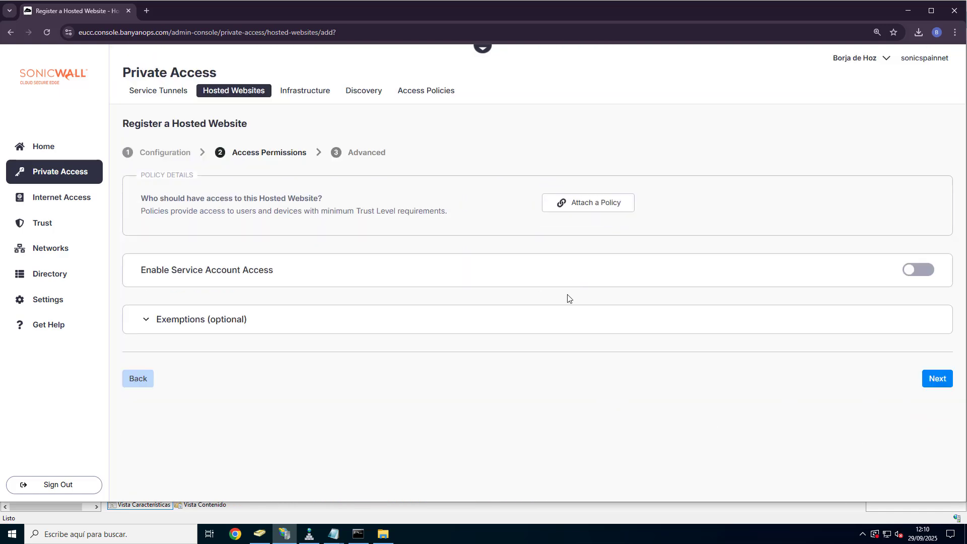
Step: Attach the Payroll-Access policy in permissive mode, then save and validate the Root website
{"action": "left_click", "coordinate": [568, 206]}
{"action": "left_click", "coordinate": [546, 268]}
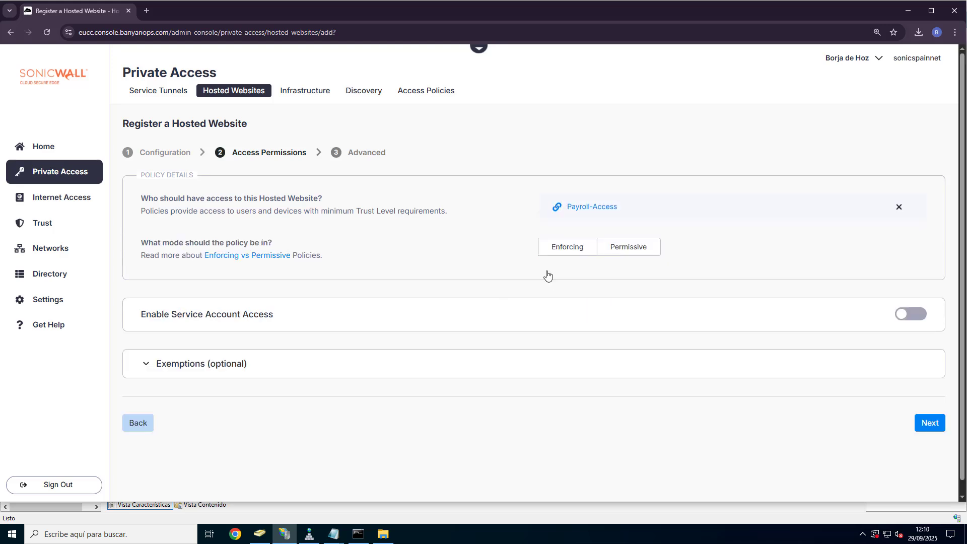
{"action": "left_click", "coordinate": [632, 255]}
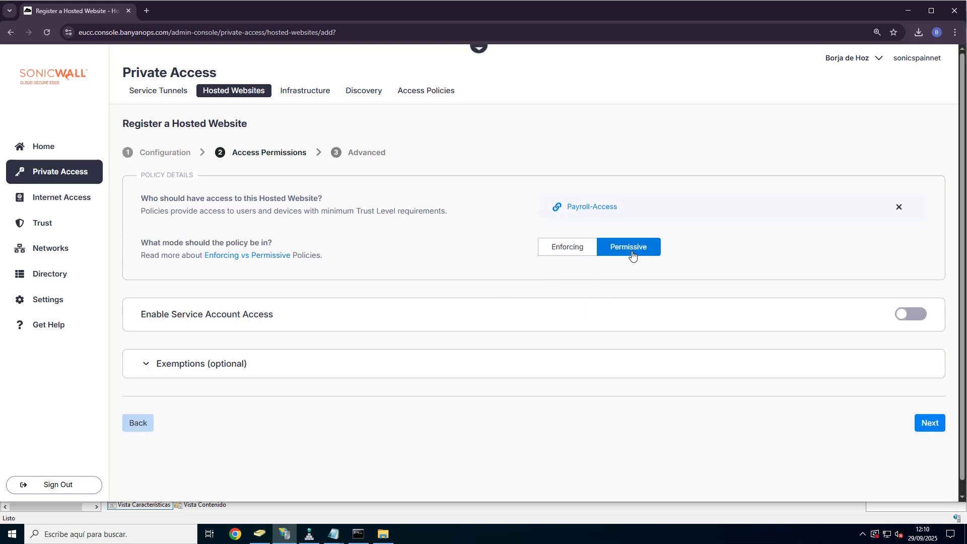
{"action": "left_click", "coordinate": [916, 421]}
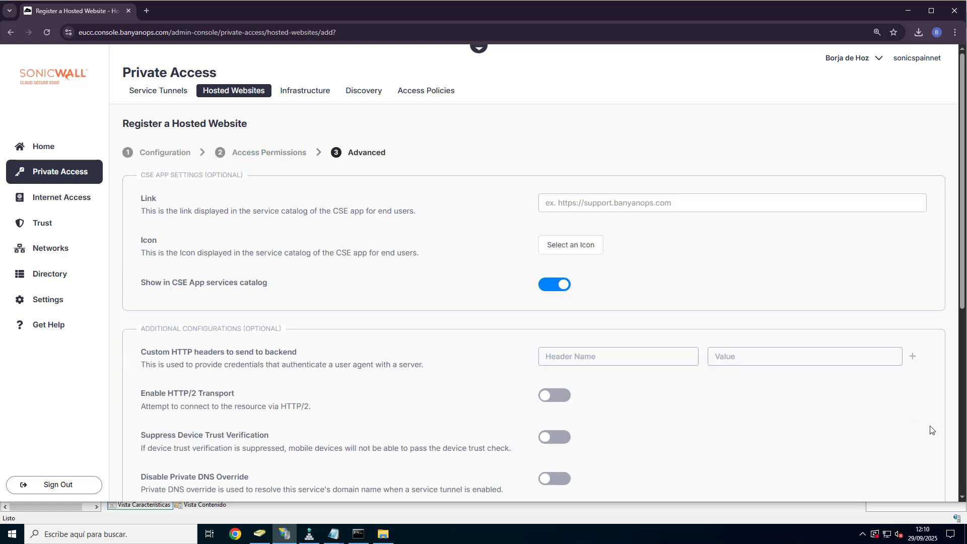
{"action": "scroll", "coordinate": [806, 426], "scroll_direction": "down", "scroll_amount": 7}
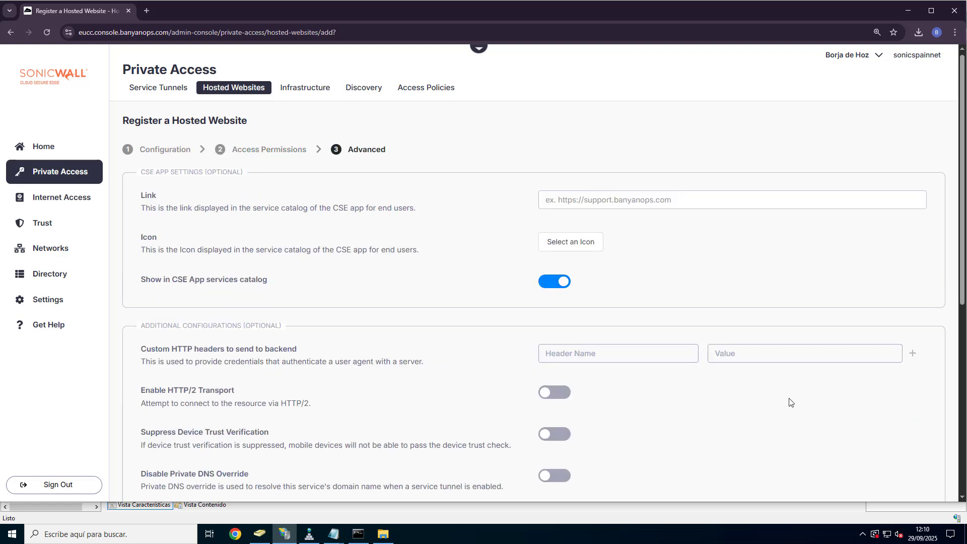
{"action": "left_click", "coordinate": [900, 410]}
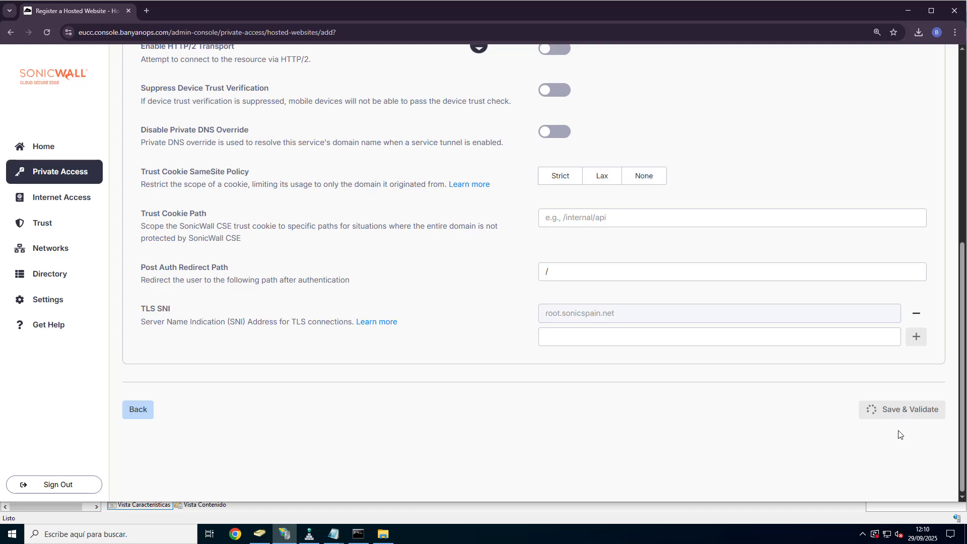
{"action": "left_click_drag", "start_coordinate": [940, 504], "coordinate": [949, 543]}
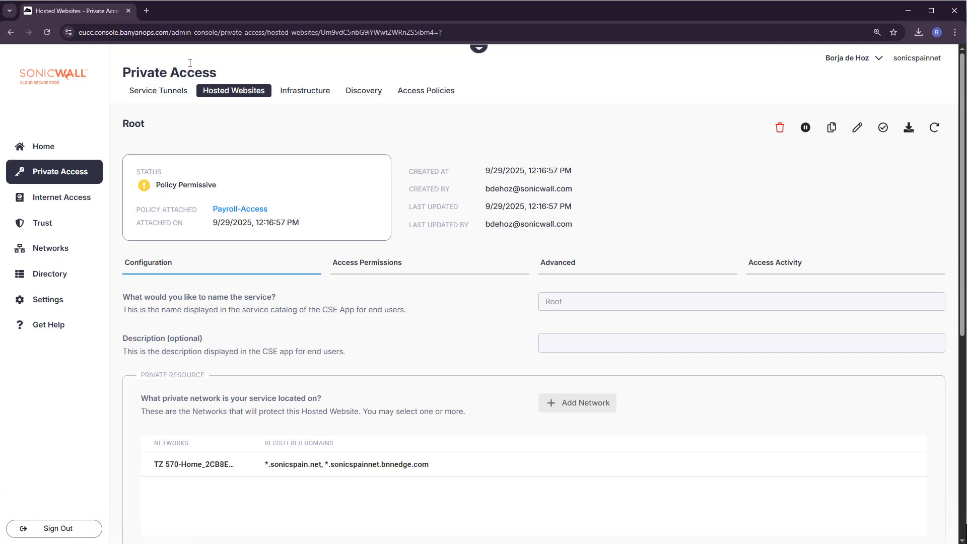
Step: Copy the root.sonicspain.net public URL from the Summary and load it in a new tab
{"action": "scroll", "coordinate": [391, 451], "scroll_direction": "down", "scroll_amount": 7}
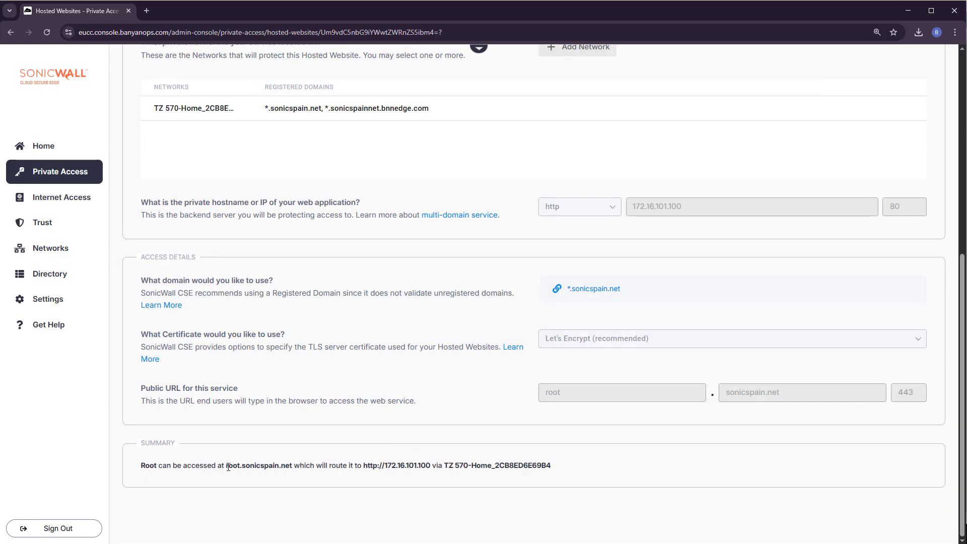
{"action": "left_click_drag", "start_coordinate": [227, 467], "coordinate": [292, 468]}
{"action": "key", "text": "ctrl+c"}
{"action": "left_click", "coordinate": [146, 11]}
{"action": "key", "text": "ctrl+v"}
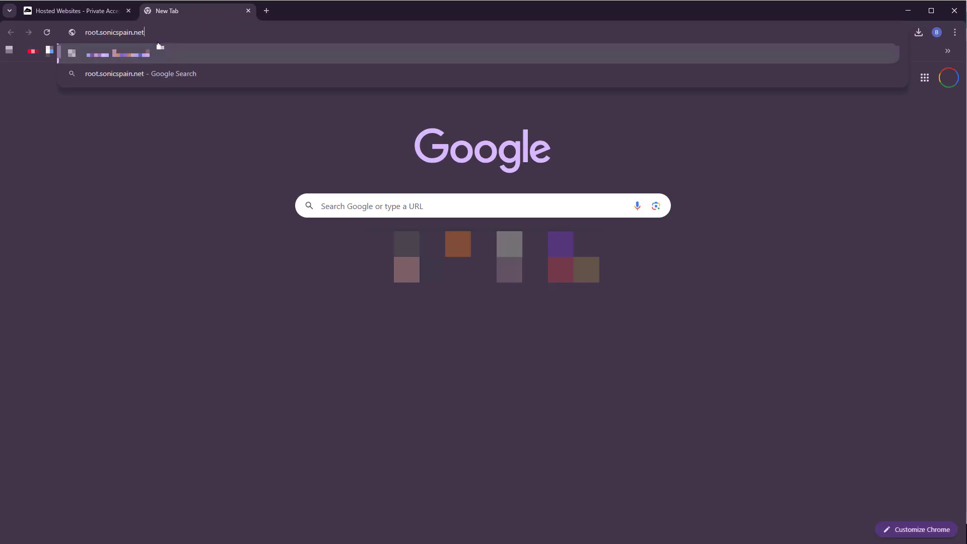
{"action": "key", "text": "Return"}
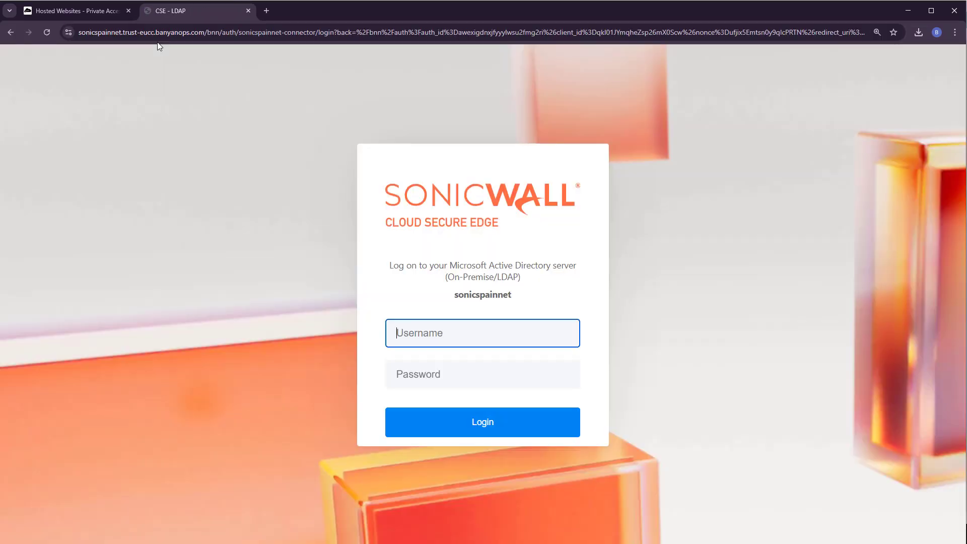
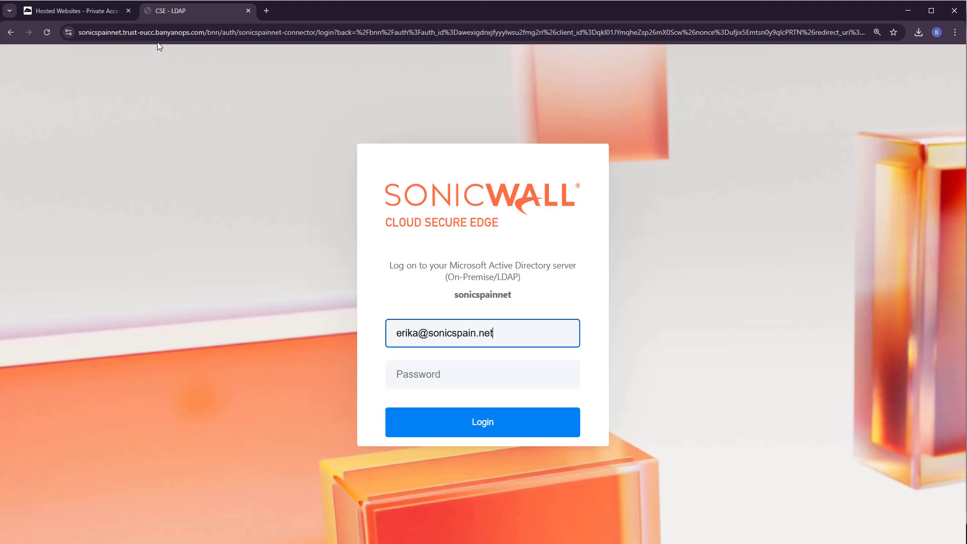
Step: Sign in with the directory user's e-mail and password
{"action": "key", "text": "Tab"}
{"action": "type", "text": "*********"}
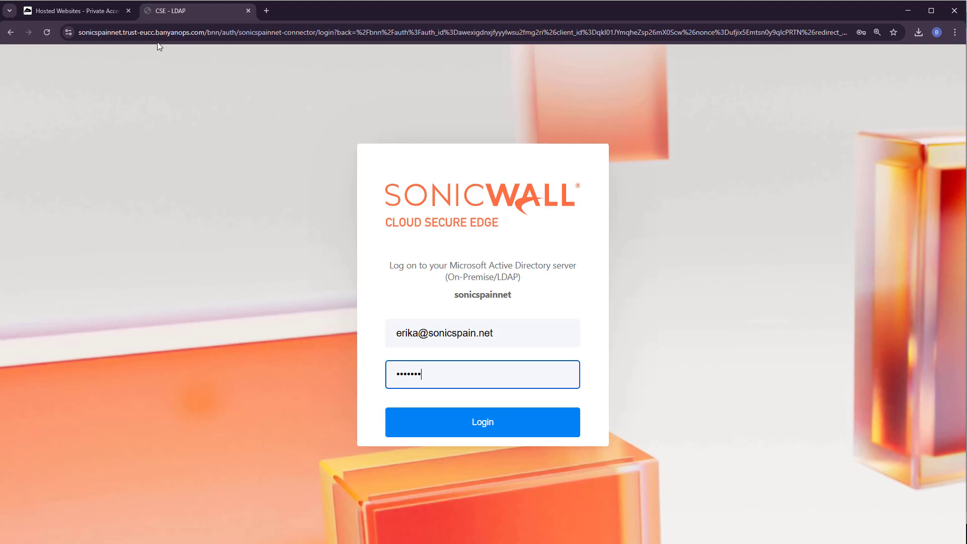
{"action": "key", "text": "Return"}
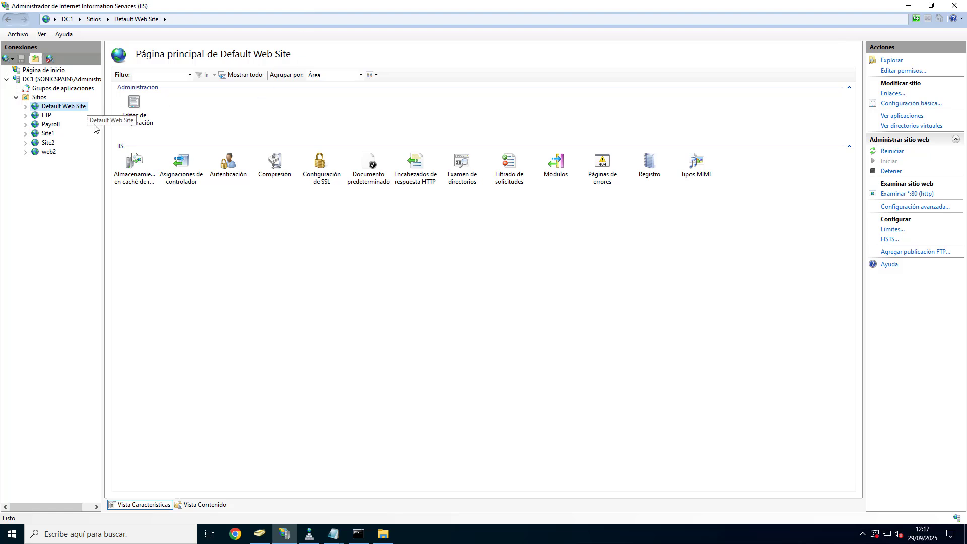
Step: Bring up the C:\inetpub\wwwroot folder in File Explorer
{"action": "left_click", "coordinate": [383, 534]}
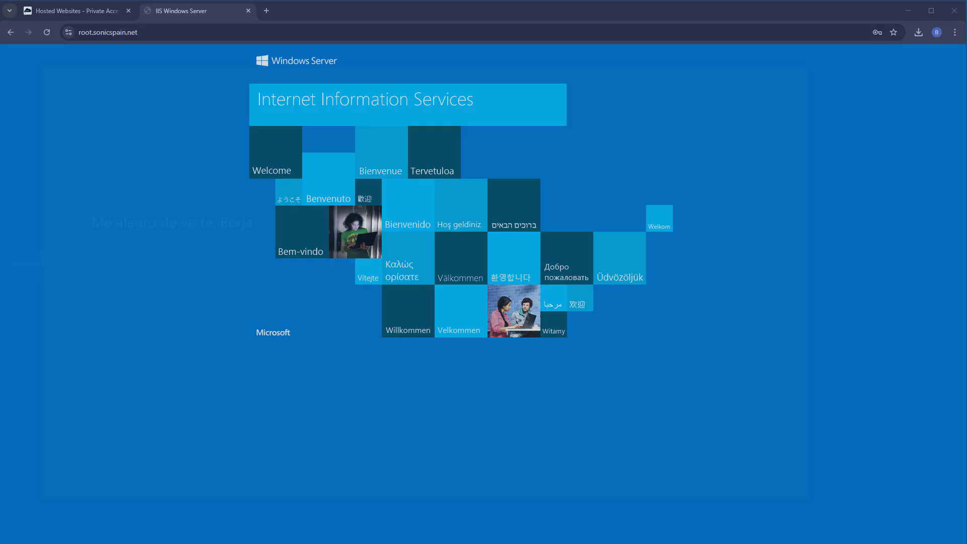
Step: Go back to the SonicWall console tab after seeing the IIS welcome page
{"action": "left_click", "coordinate": [76, 12]}
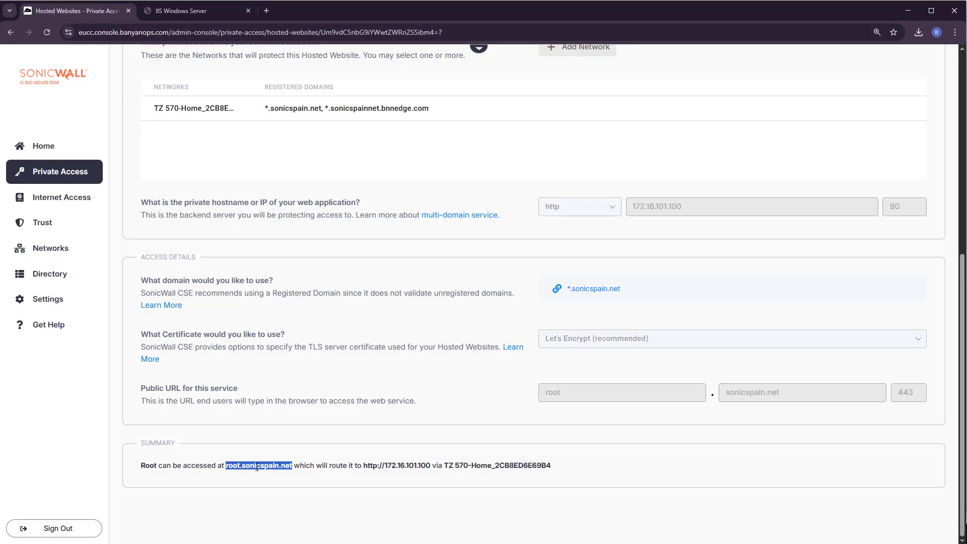
Step: Clone the Root hosted website as Root-8080
{"action": "scroll", "coordinate": [520, 337], "scroll_direction": "up", "scroll_amount": 7}
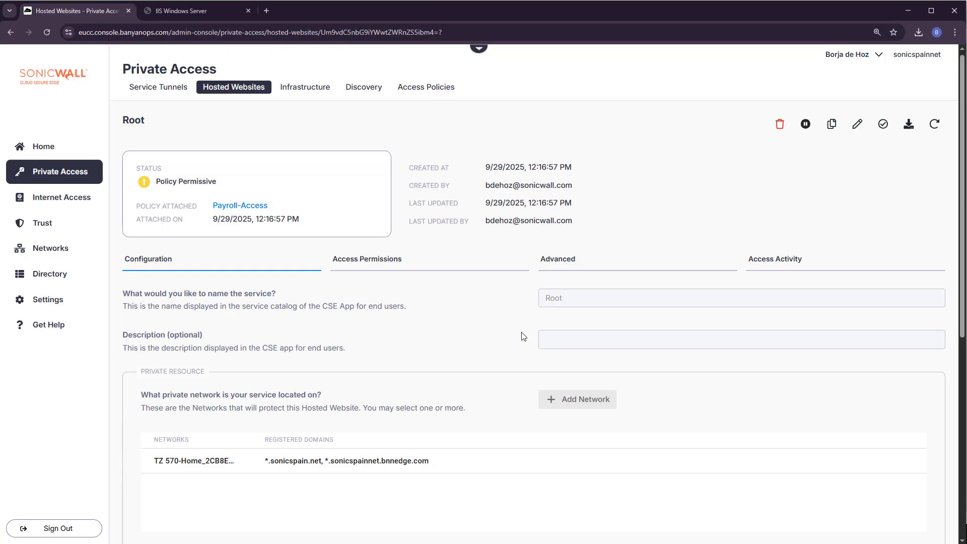
{"action": "left_click", "coordinate": [832, 129]}
{"action": "left_click_drag", "start_coordinate": [562, 267], "coordinate": [482, 286]}
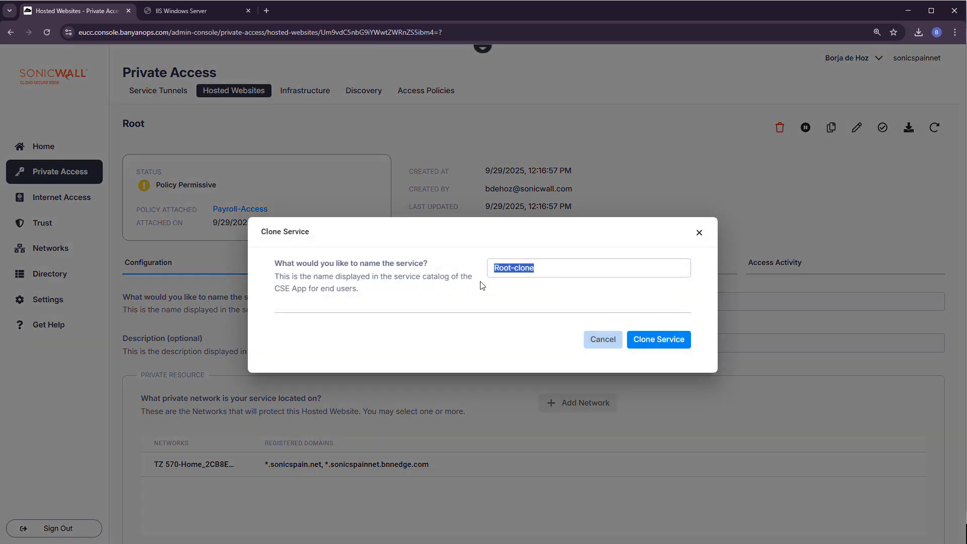
{"action": "left_click", "coordinate": [512, 270]}
{"action": "left_click_drag", "start_coordinate": [512, 269], "coordinate": [563, 269]}
{"action": "type", "text": "-8080"}
{"action": "left_click", "coordinate": [655, 341]}
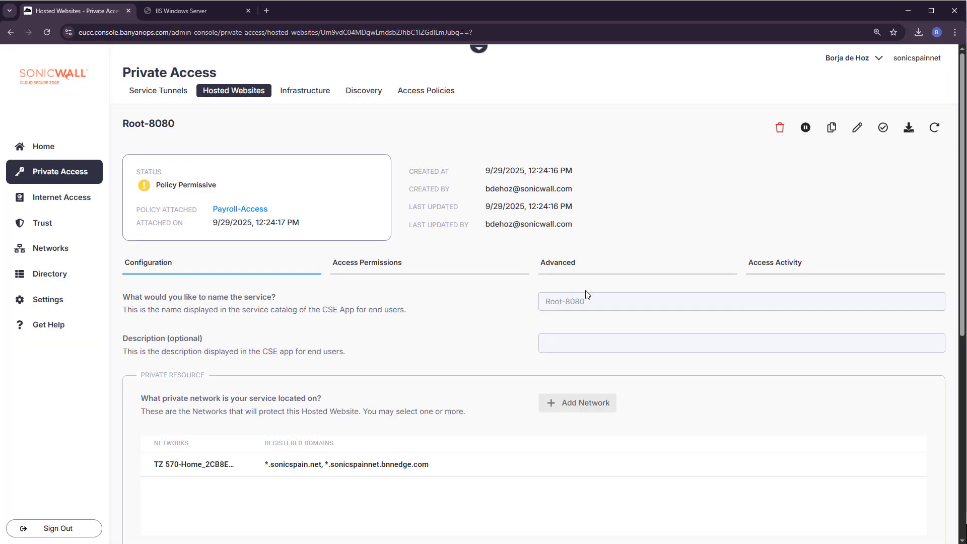
Step: Edit Root-8080 to use backend port 8080 and check the root-8080.sonicspain.net public URL
{"action": "scroll", "coordinate": [531, 338], "scroll_direction": "down", "scroll_amount": 1}
{"action": "scroll", "coordinate": [532, 341], "scroll_direction": "down", "scroll_amount": 1}
{"action": "scroll", "coordinate": [796, 277], "scroll_direction": "up", "scroll_amount": 2}
{"action": "left_click", "coordinate": [858, 128]}
{"action": "scroll", "coordinate": [403, 307], "scroll_direction": "down", "scroll_amount": 4}
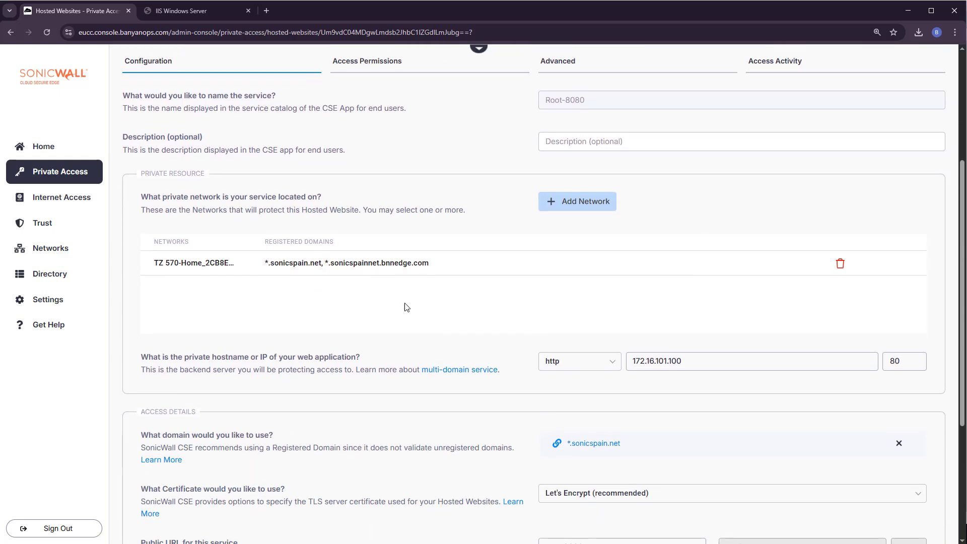
{"action": "left_click", "coordinate": [914, 359]}
{"action": "scroll", "coordinate": [721, 307], "scroll_direction": "down", "scroll_amount": 4}
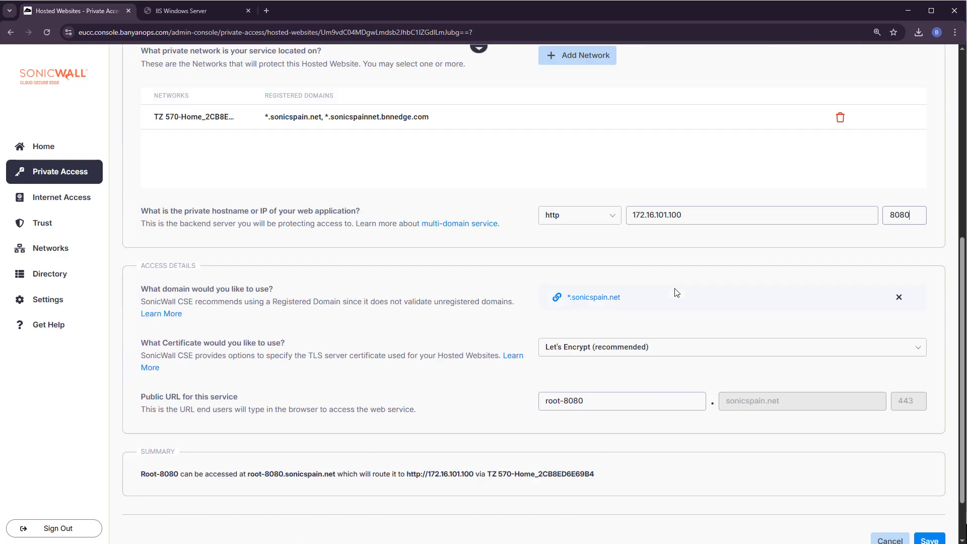
{"action": "left_click_drag", "start_coordinate": [587, 341], "coordinate": [476, 342]}
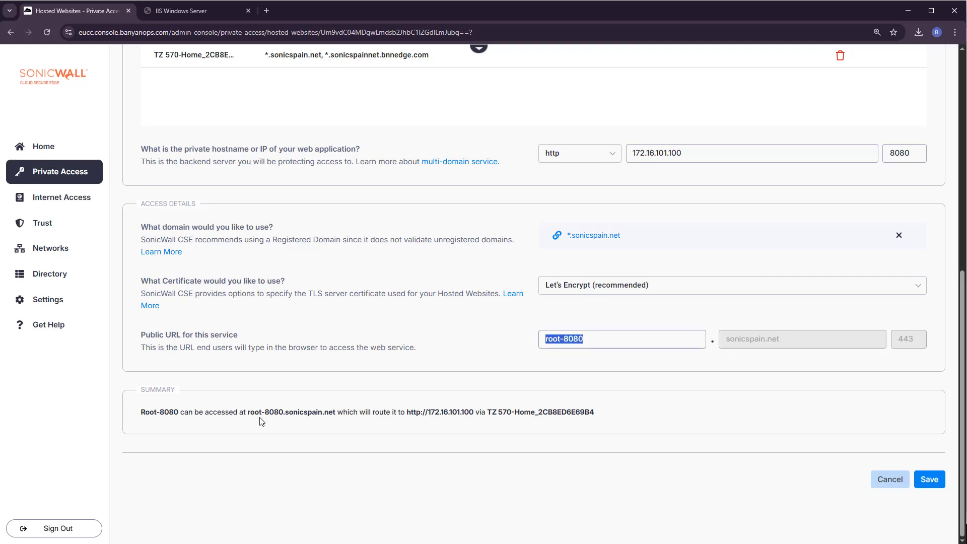
{"action": "left_click_drag", "start_coordinate": [247, 412], "coordinate": [334, 413]}
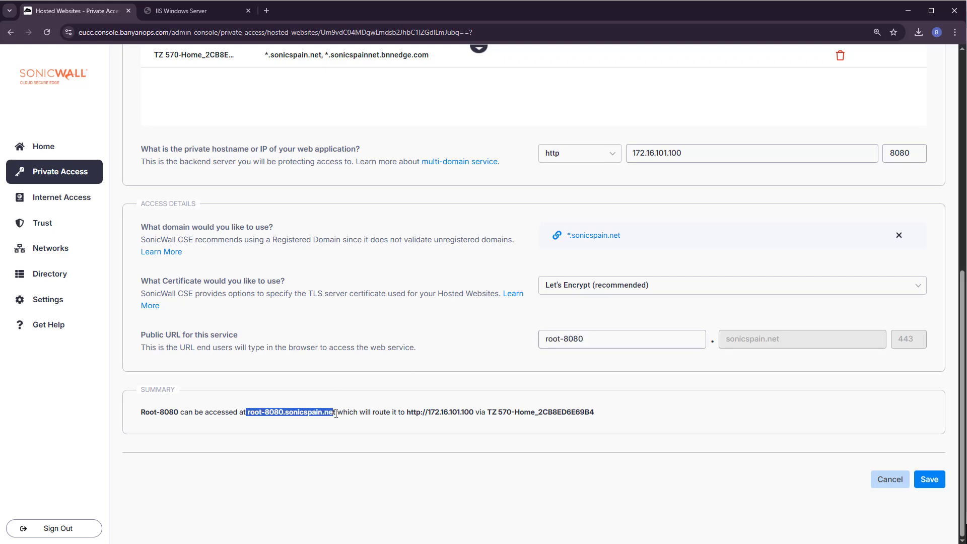
Step: Save the Root-8080 settings and begin adding an IIS site named Default8080
{"action": "left_click", "coordinate": [931, 483]}
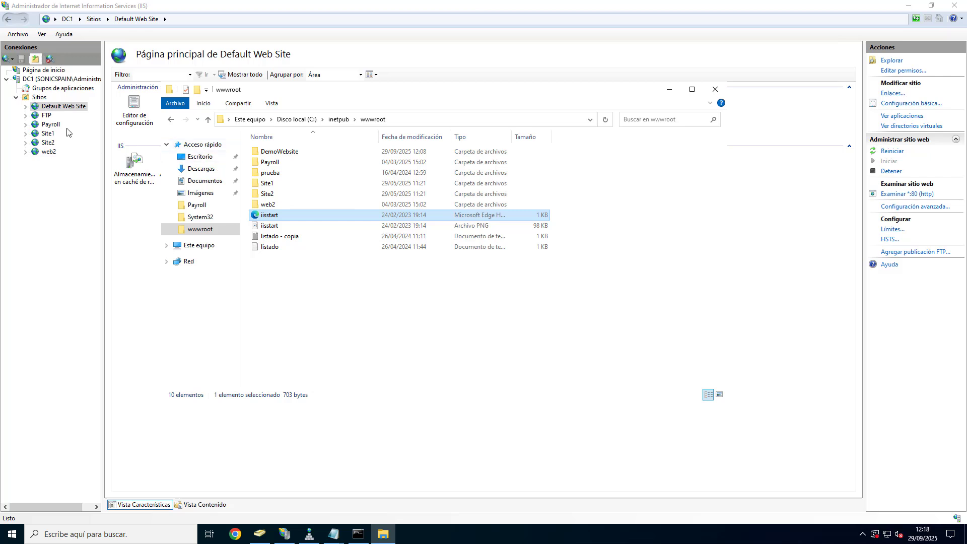
{"action": "right_click", "coordinate": [37, 97]}
{"action": "left_click", "coordinate": [59, 104]}
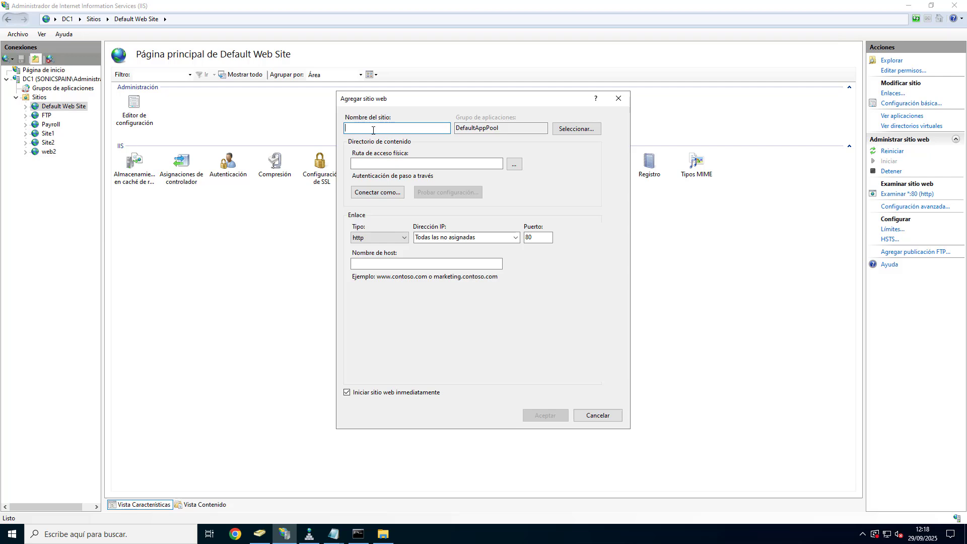
{"action": "type", "text": "Default8080"}
Step: Create a Def8080 folder under C:\inetpub\wwwroot and use it as the site's physical path
{"action": "left_click", "coordinate": [512, 164]}
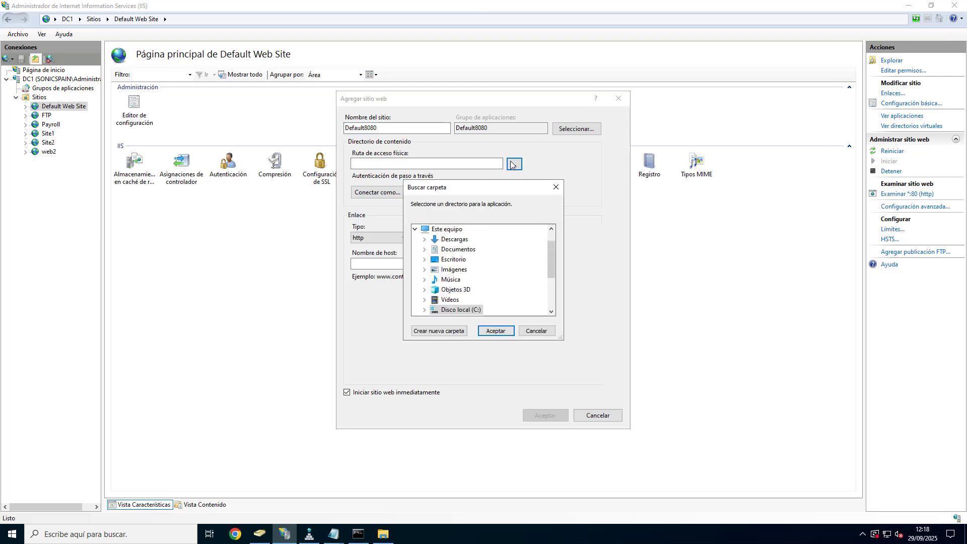
{"action": "scroll", "coordinate": [522, 265], "scroll_direction": "down", "scroll_amount": 2}
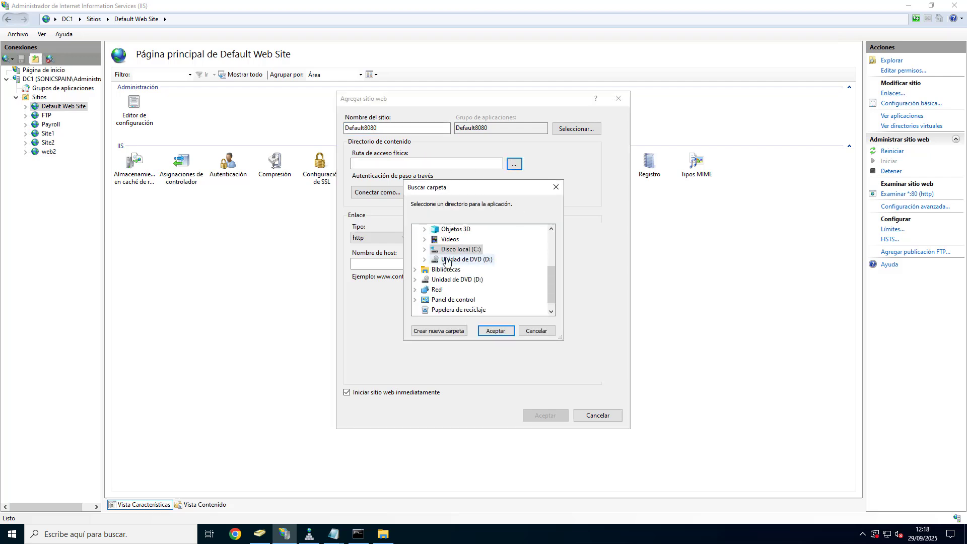
{"action": "left_click", "coordinate": [427, 250]}
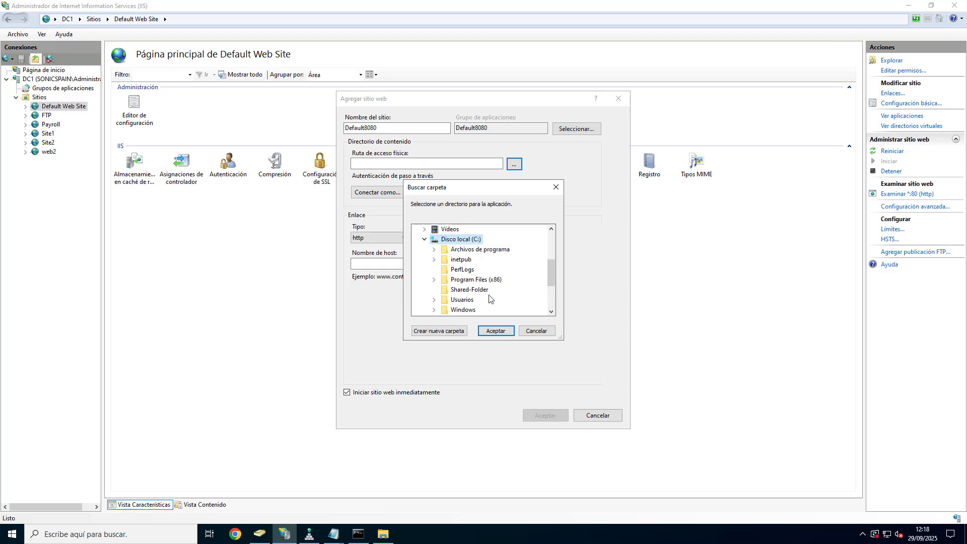
{"action": "left_click", "coordinate": [436, 261]}
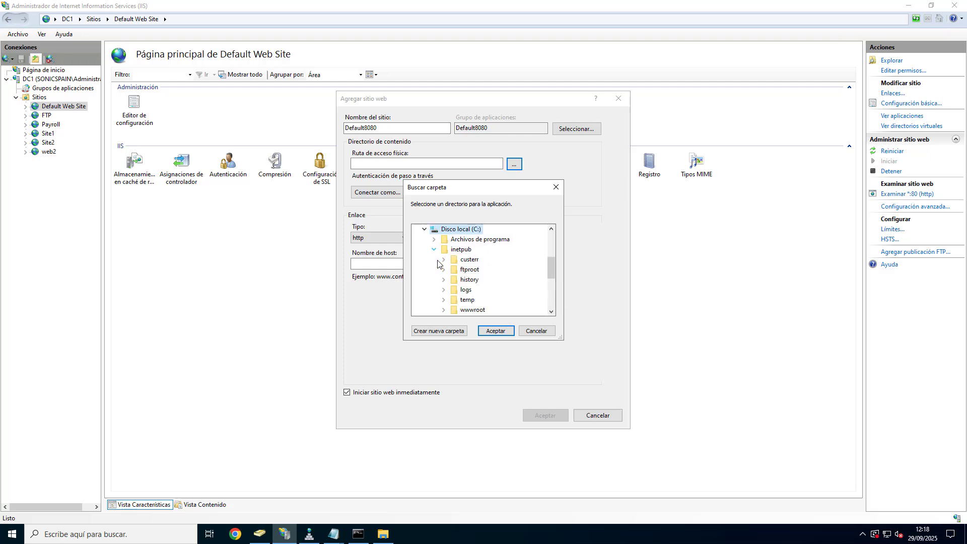
{"action": "left_click", "coordinate": [458, 310]}
{"action": "left_click", "coordinate": [457, 332]}
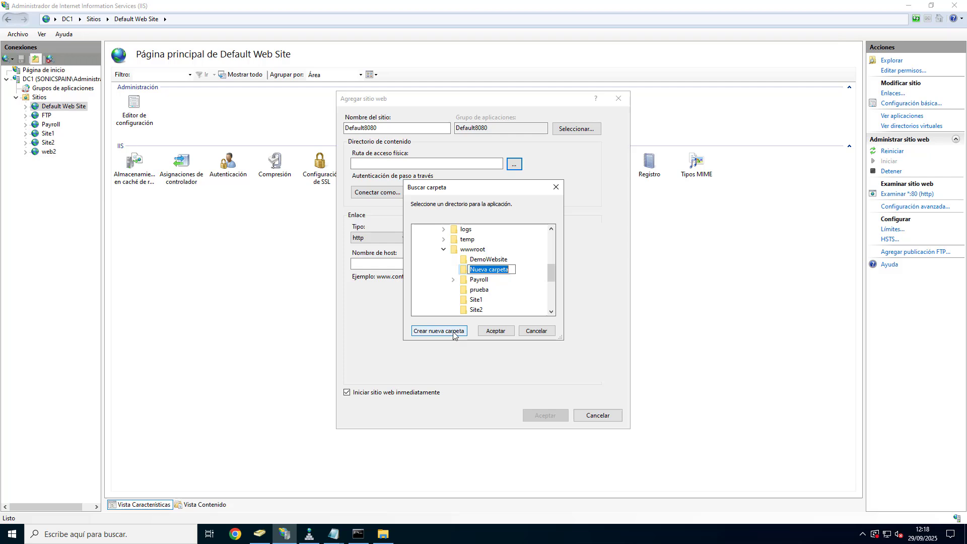
{"action": "type", "text": "De"}
{"action": "type", "text": "f8080"}
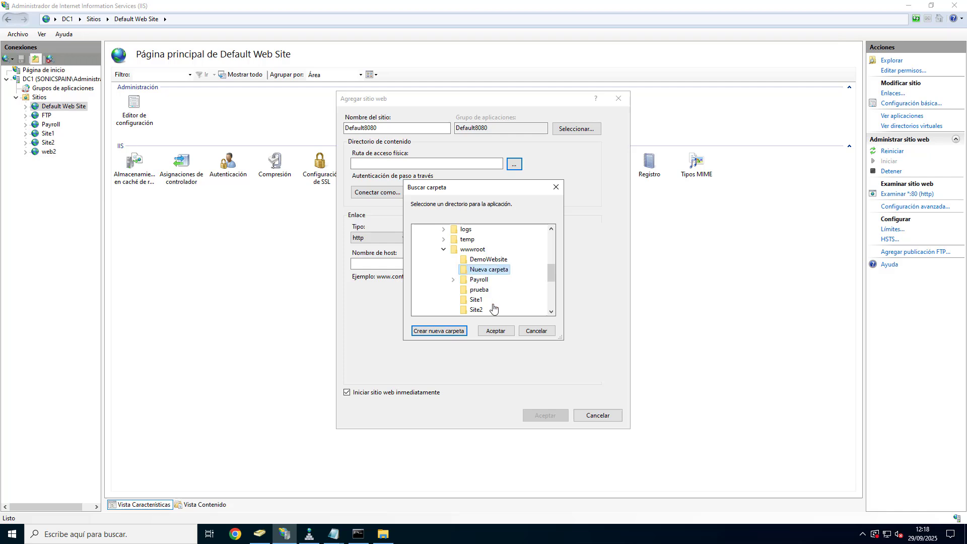
{"action": "key", "text": "Return"}
{"action": "left_click", "coordinate": [496, 331]}
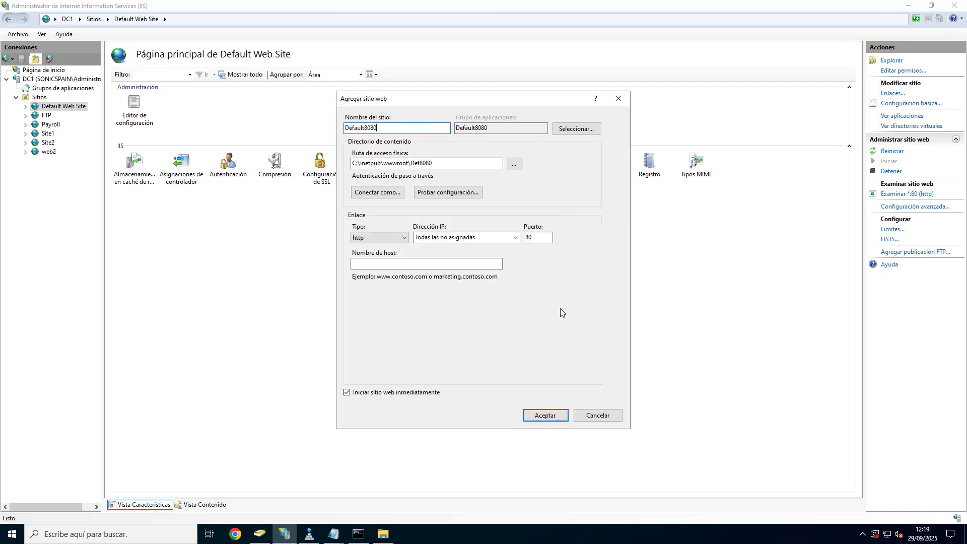
Step: Set the Default8080 site to port 8080 and create it
{"action": "left_click", "coordinate": [536, 237]}
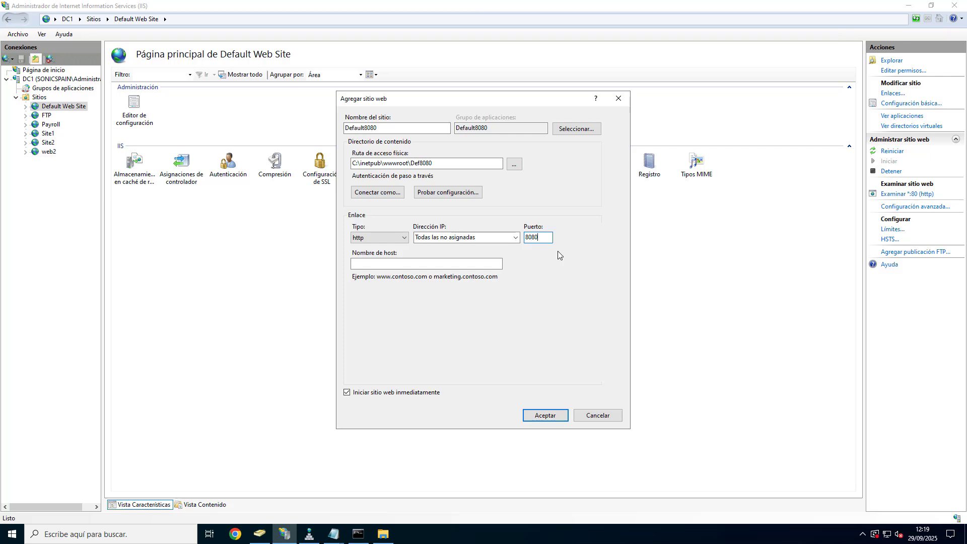
{"action": "left_click", "coordinate": [548, 416]}
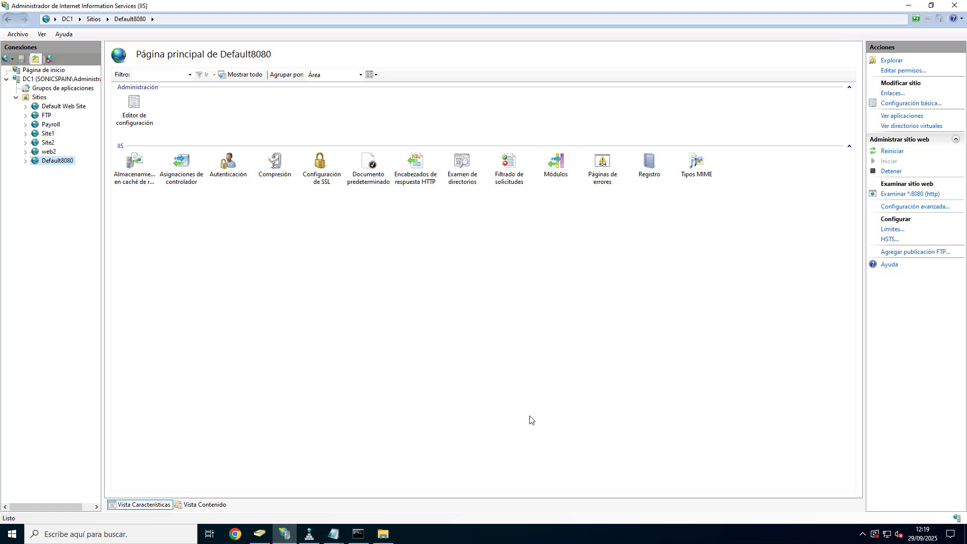
{"action": "left_click", "coordinate": [384, 533]}
Step: Create an empty text document named index in C:\inetpub\wwwroot\Def8080
{"action": "double_click", "coordinate": [267, 152]}
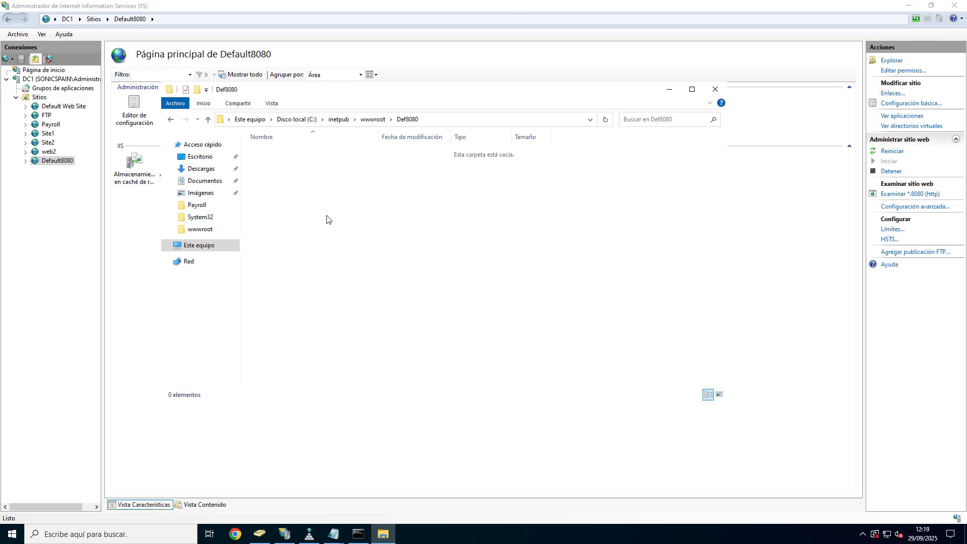
{"action": "right_click", "coordinate": [327, 215]}
{"action": "mouse_move", "coordinate": [371, 338]}
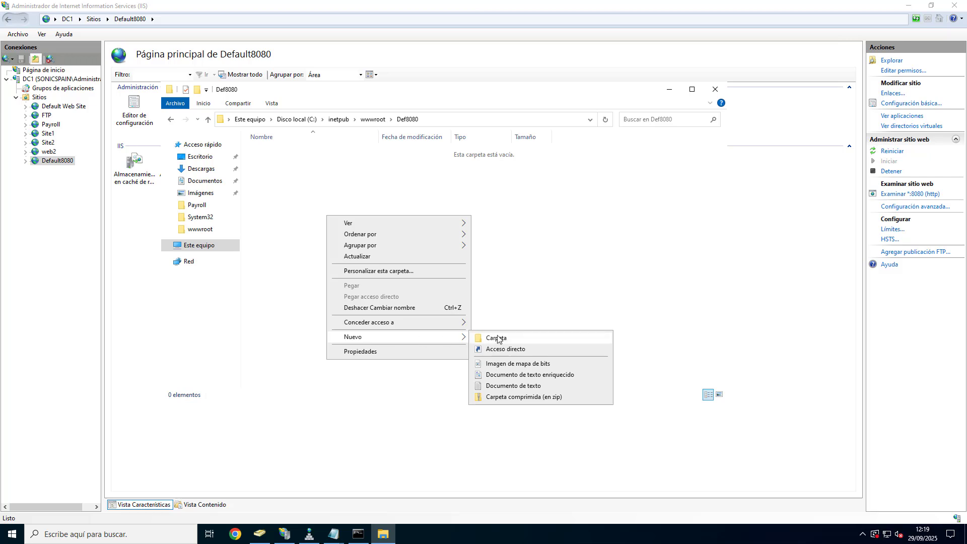
{"action": "left_click", "coordinate": [523, 381]}
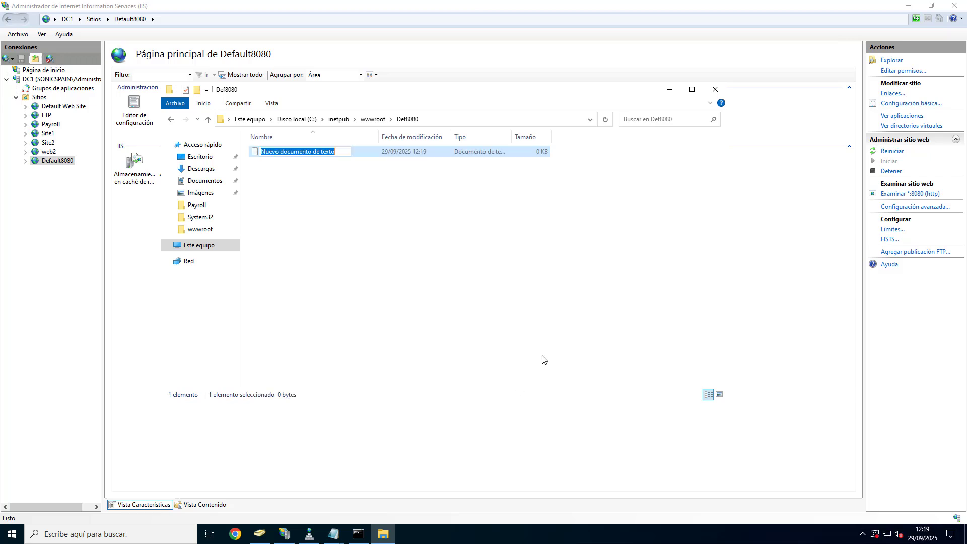
{"action": "type", "text": "index"}
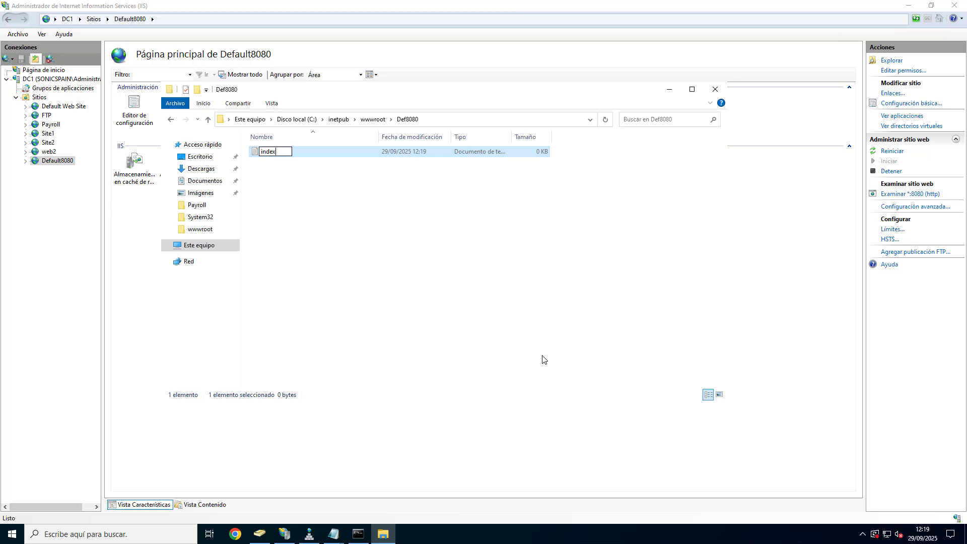
{"action": "key", "text": "Return"}
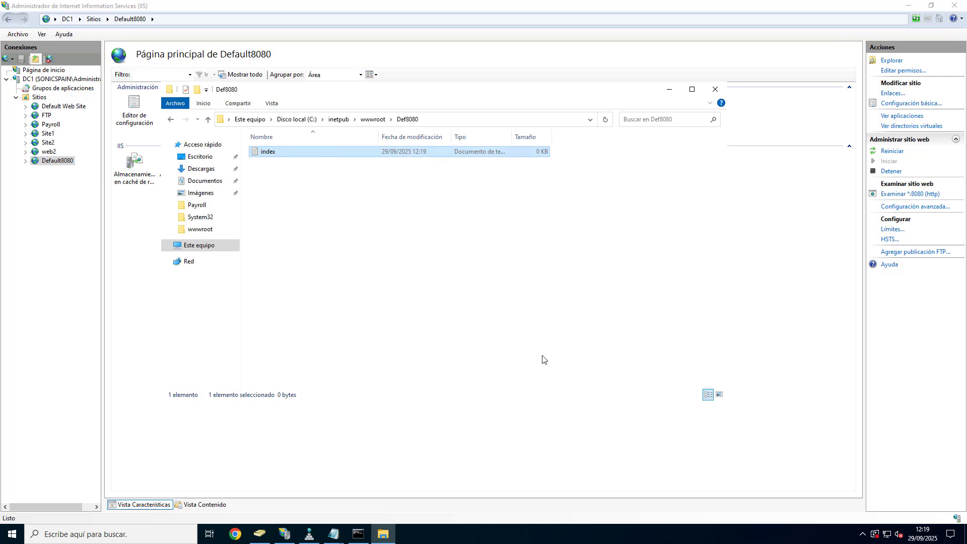
Step: Write Port8080 into index.txt in Notepad and save it on closing
{"action": "key", "text": "Return"}
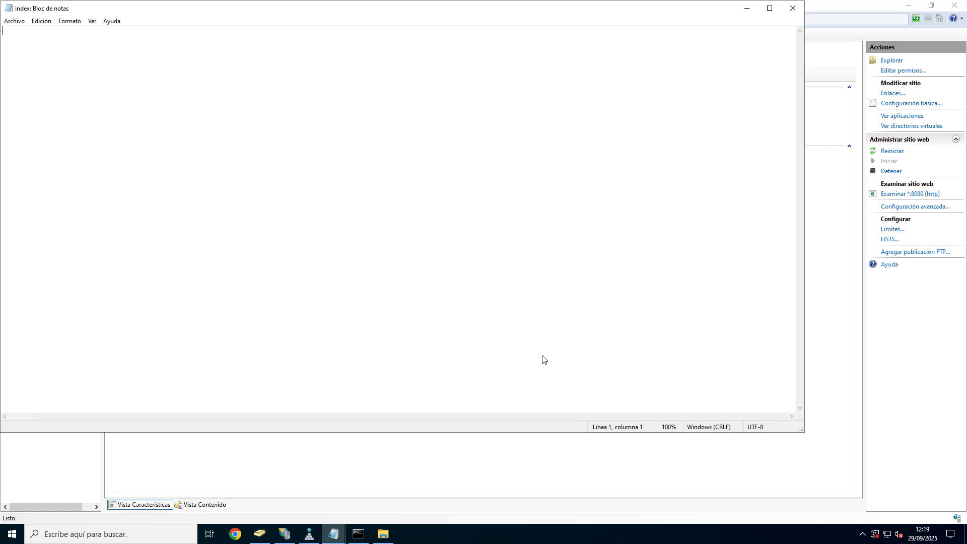
{"action": "type", "text": "Port8080"}
{"action": "left_click", "coordinate": [798, 11]}
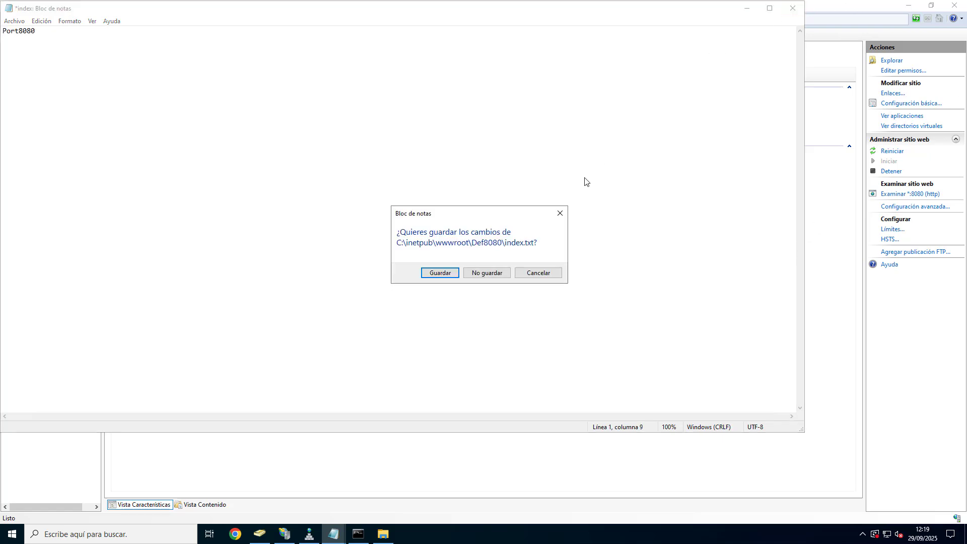
{"action": "left_click", "coordinate": [441, 273]}
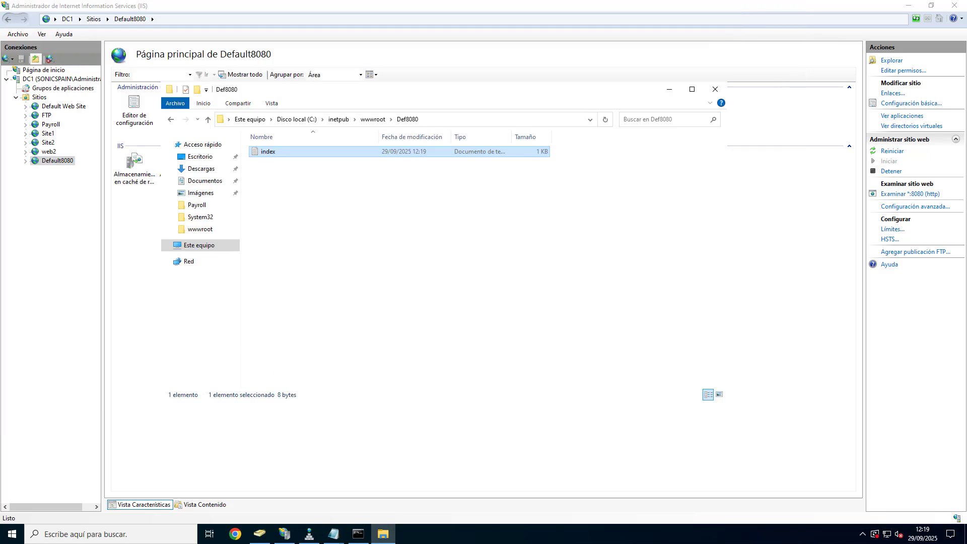
Step: In Command Prompt, rename the Def8080 index.txt to index.html with ren
{"action": "left_click", "coordinate": [357, 536]}
{"action": "left_click", "coordinate": [283, 331]}
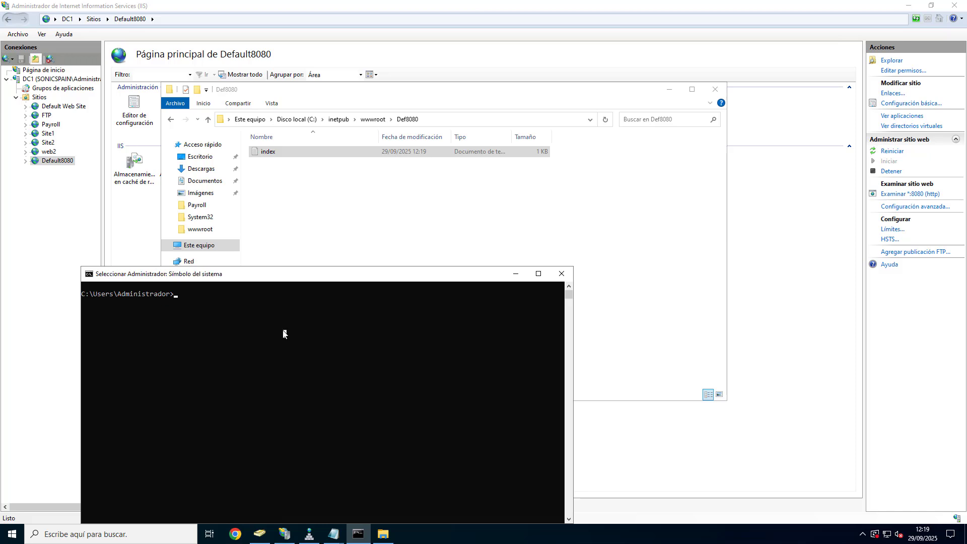
{"action": "type", "text": "ren"}
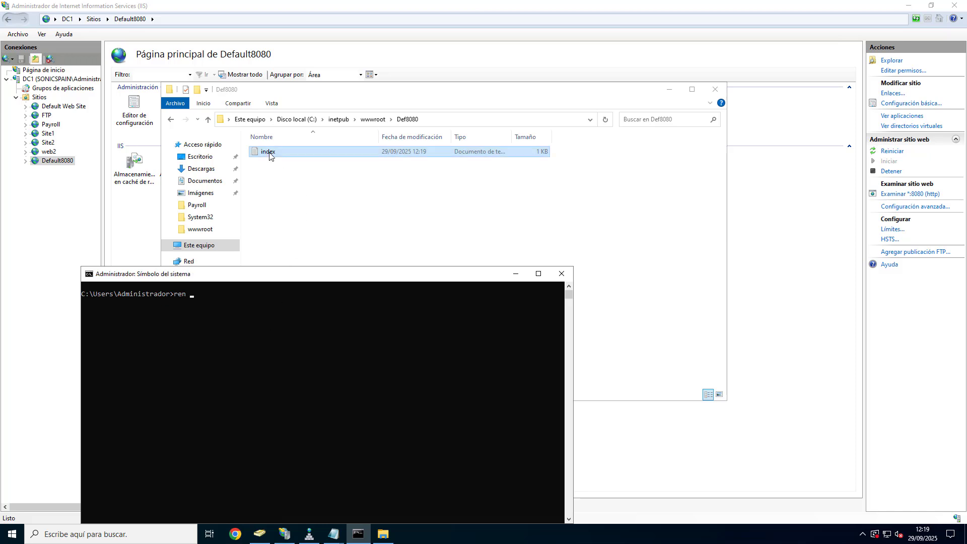
{"action": "left_click_drag", "start_coordinate": [264, 152], "coordinate": [315, 366]}
{"action": "type", "text": "*."}
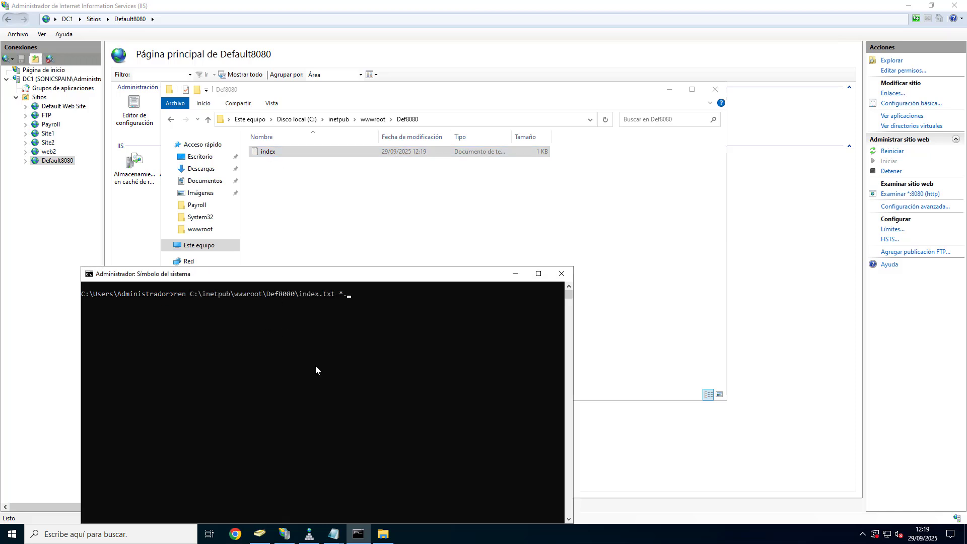
{"action": "type", "text": "html"}
{"action": "key", "text": "Return"}
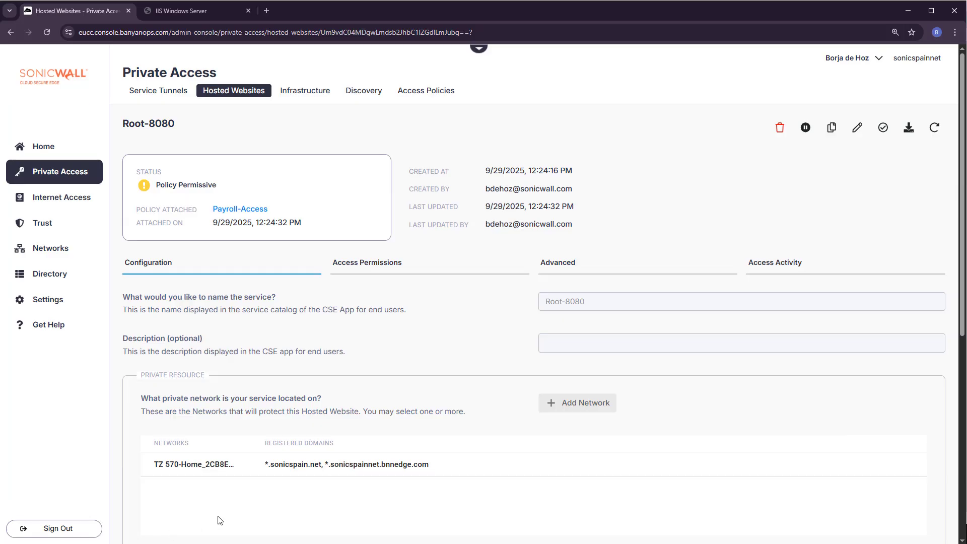
Step: Copy the Root-8080 public address root-8080.sonicspain.net from the Summary
{"action": "scroll", "coordinate": [504, 373], "scroll_direction": "down", "scroll_amount": 5}
{"action": "scroll", "coordinate": [508, 379], "scroll_direction": "down", "scroll_amount": 3}
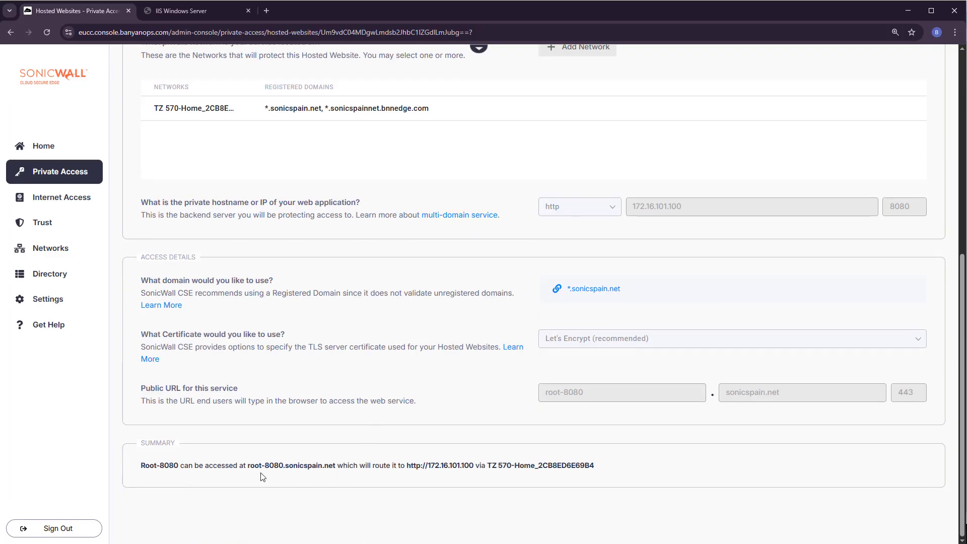
{"action": "left_click_drag", "start_coordinate": [261, 465], "coordinate": [338, 466]}
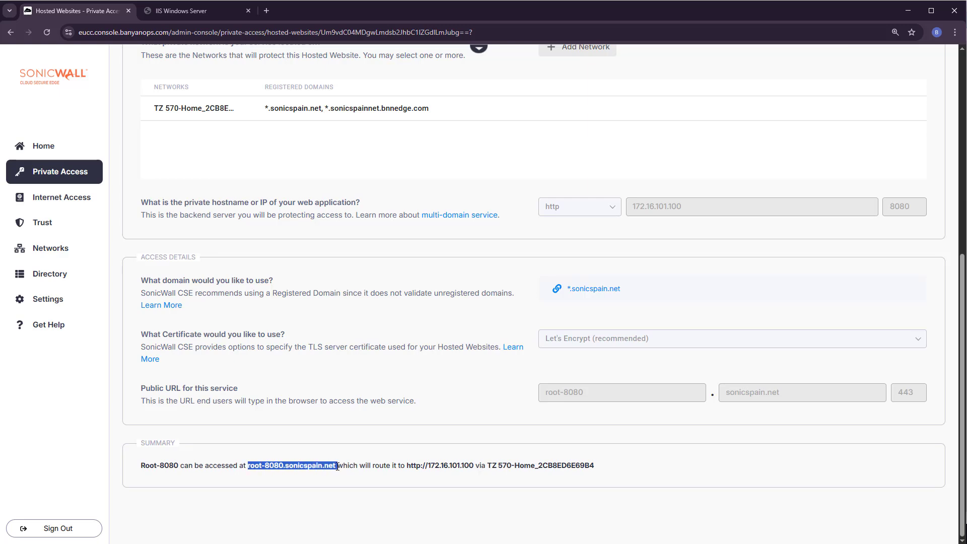
{"action": "key", "text": "ctrl+c"}
Step: Open root-8080.sonicspain.net in a new tab and sign in with the directory username and password
{"action": "left_click", "coordinate": [267, 10]}
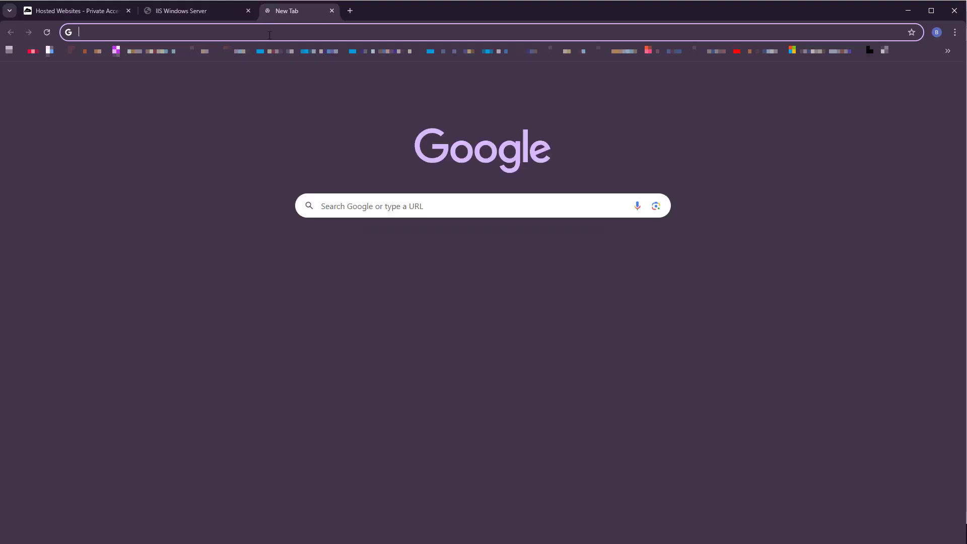
{"action": "key", "text": "ctrl+v"}
{"action": "key", "text": "Return"}
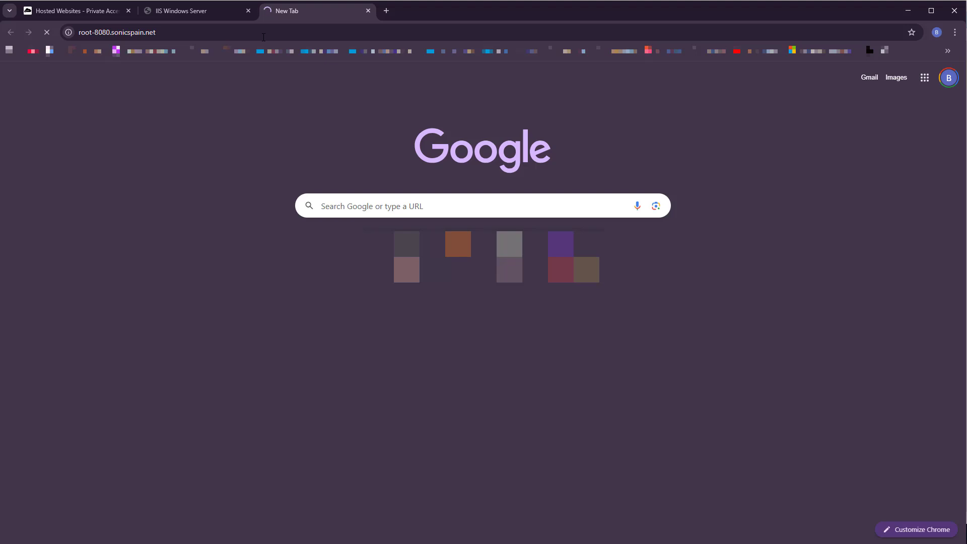
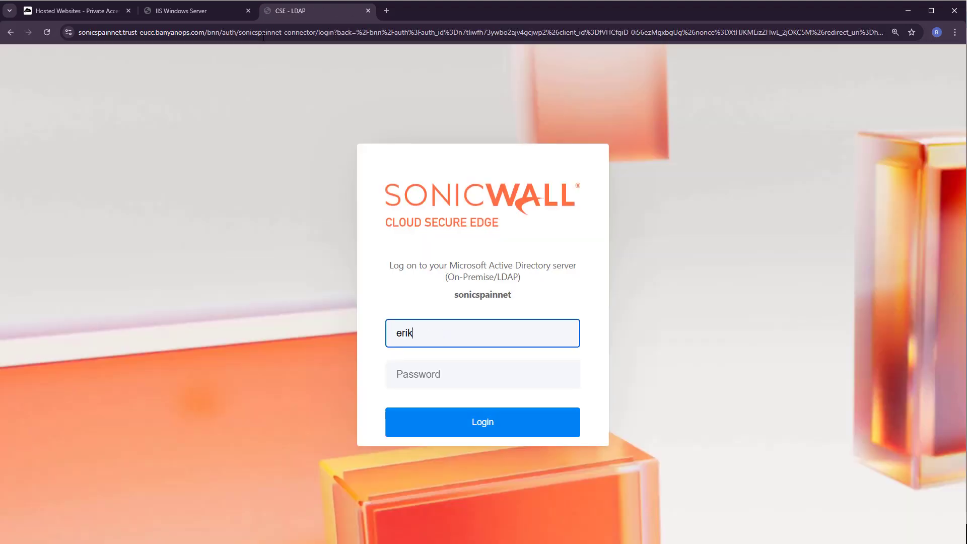
{"action": "key", "text": "Tab"}
{"action": "type", "text": "••••"}
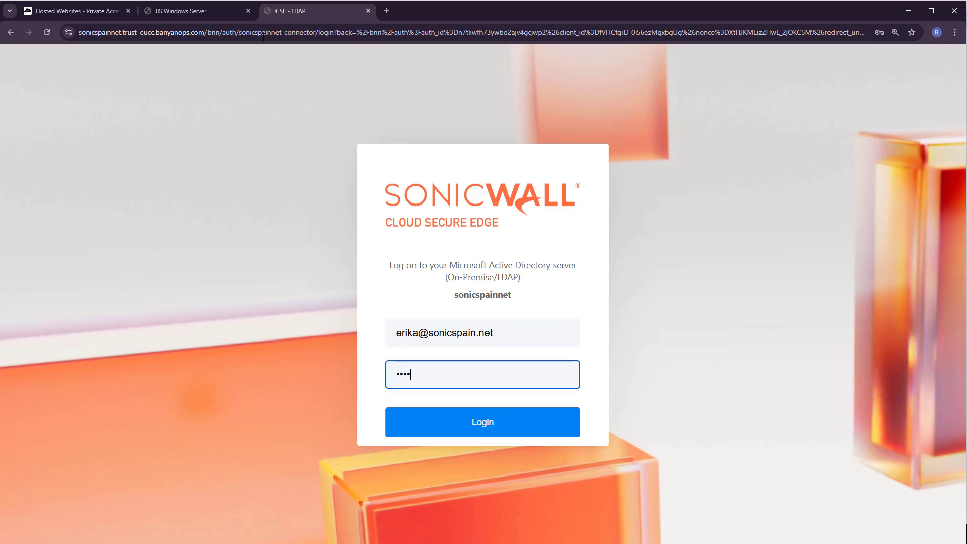
{"action": "type", "text": "•••••"}
{"action": "key", "text": "Return"}
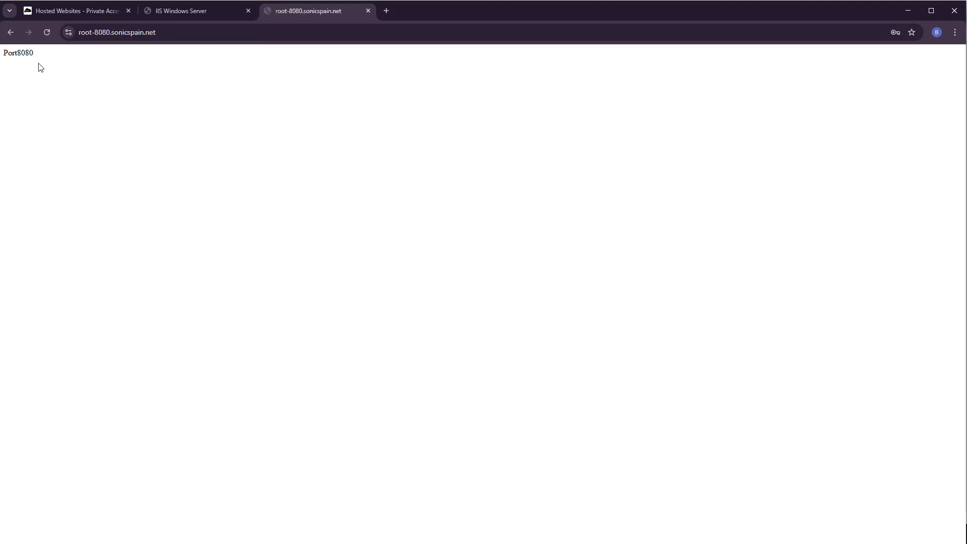
Step: Confirm the page shows Port8080, then go back to the Hosted Websites console
{"action": "left_click_drag", "start_coordinate": [33, 53], "coordinate": [5, 57]}
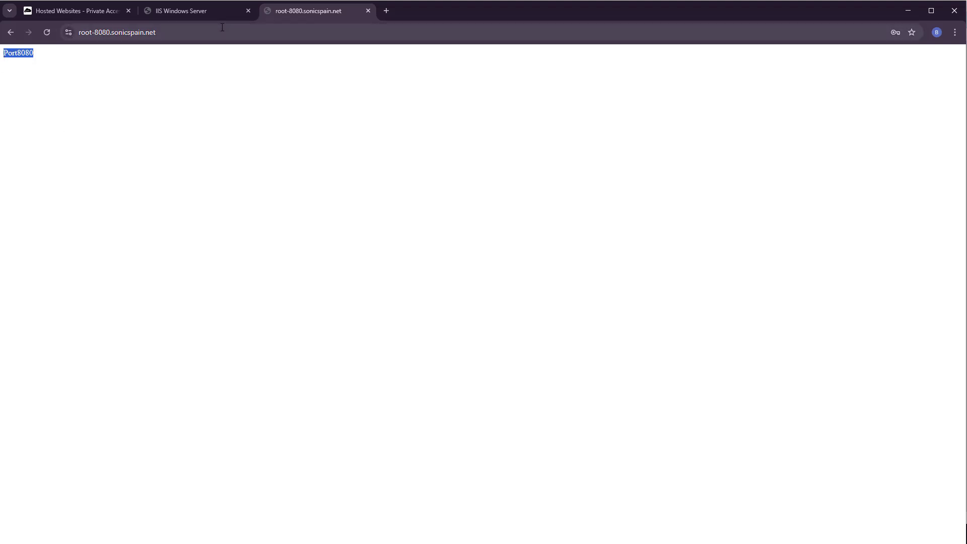
{"action": "left_click", "coordinate": [197, 147]}
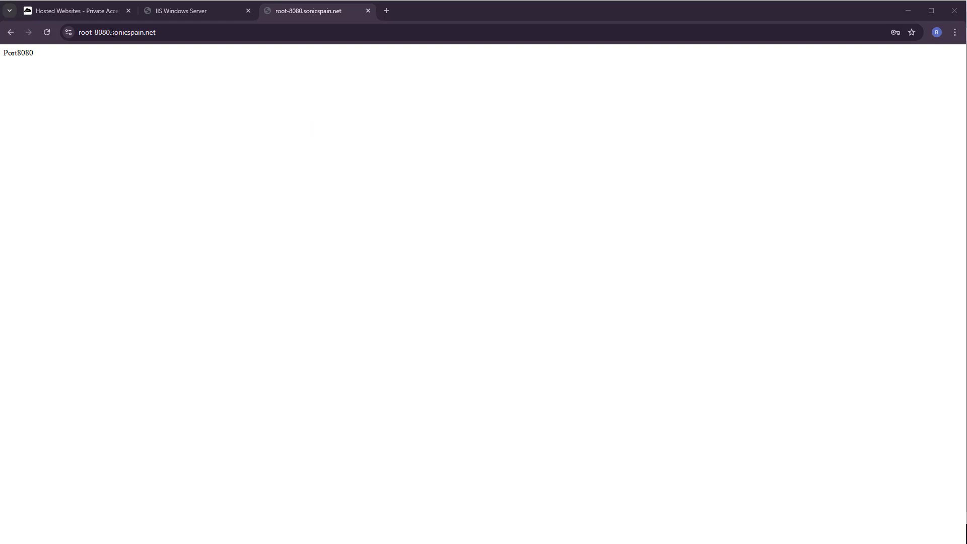
{"action": "left_click", "coordinate": [74, 10]}
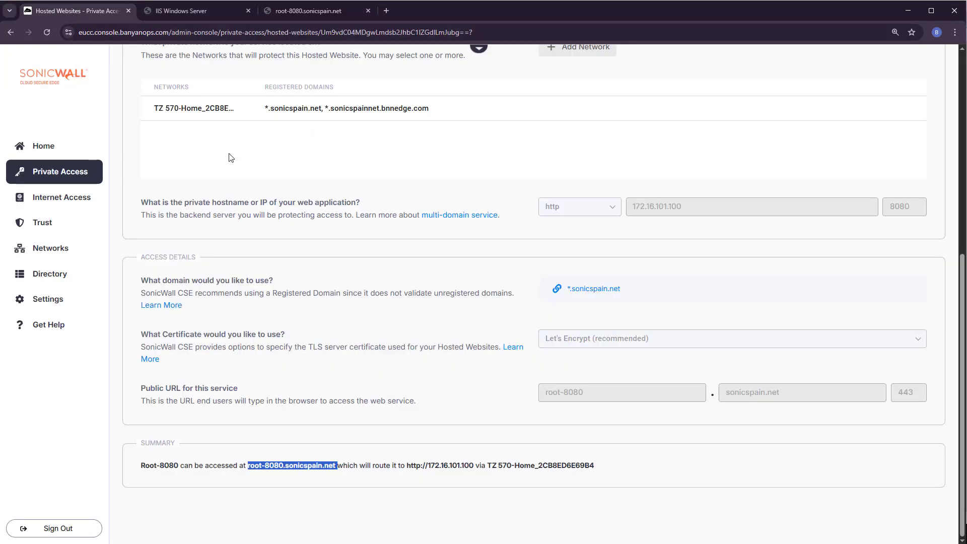
Step: Clone Root-8080 as Root-8080-folder and review its root-8080-folder.sonicspain.net public URL
{"action": "scroll", "coordinate": [745, 415], "scroll_direction": "up", "scroll_amount": 7}
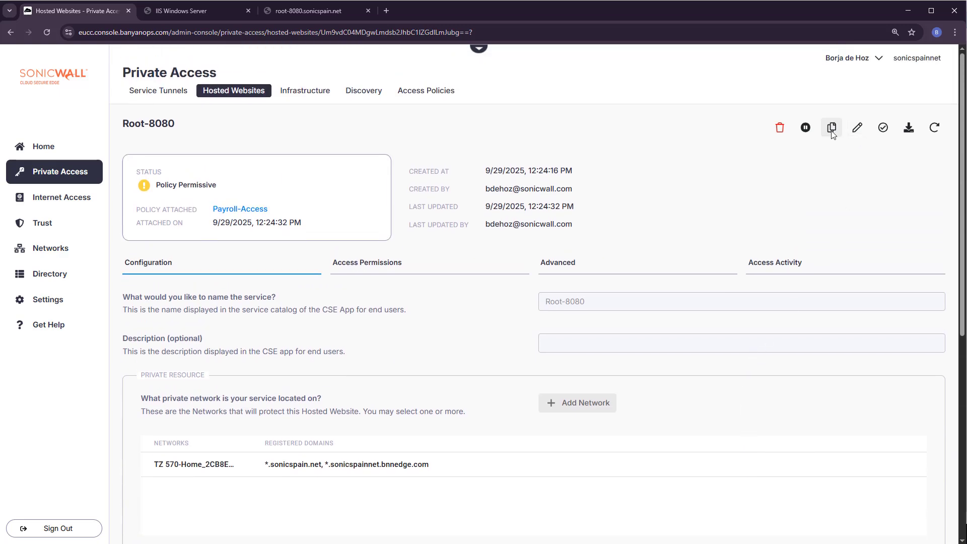
{"action": "left_click", "coordinate": [832, 130]}
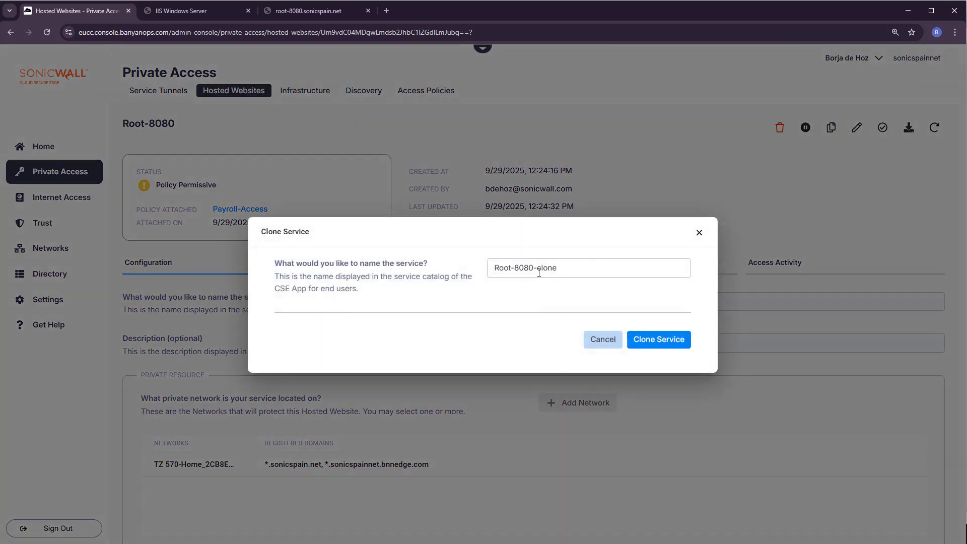
{"action": "left_click_drag", "start_coordinate": [533, 271], "coordinate": [572, 271]}
{"action": "type", "text": "-"}
{"action": "left_click", "coordinate": [650, 340]}
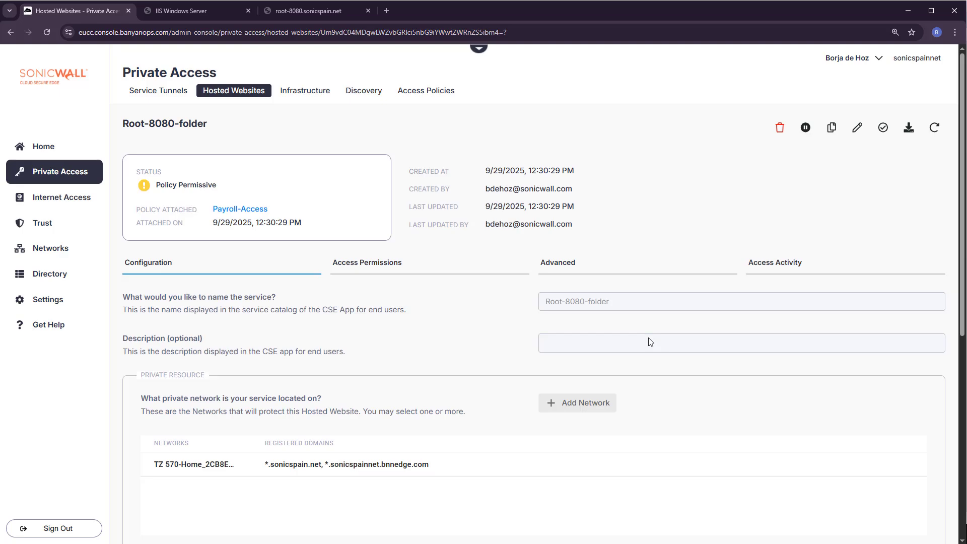
{"action": "scroll", "coordinate": [613, 324], "scroll_direction": "down", "scroll_amount": 5}
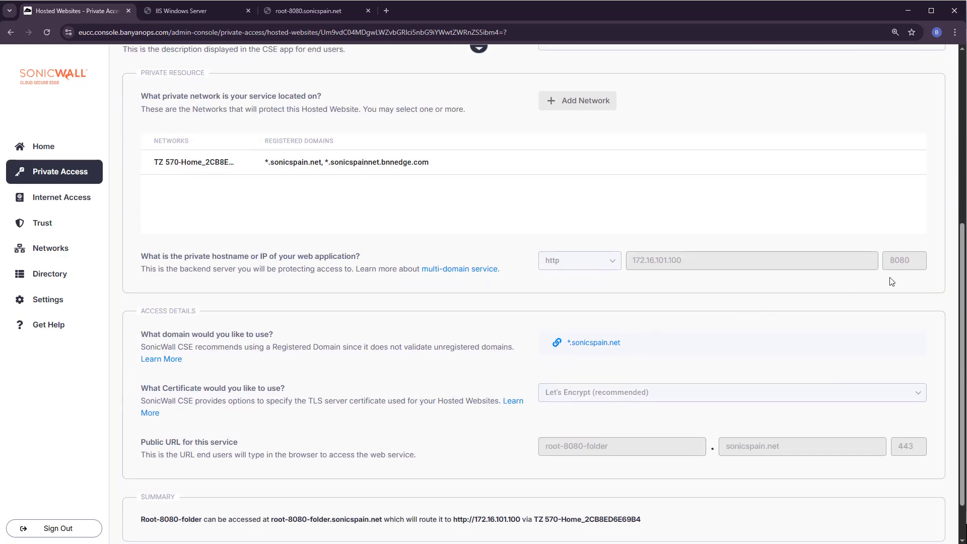
{"action": "scroll", "coordinate": [710, 370], "scroll_direction": "down", "scroll_amount": 1}
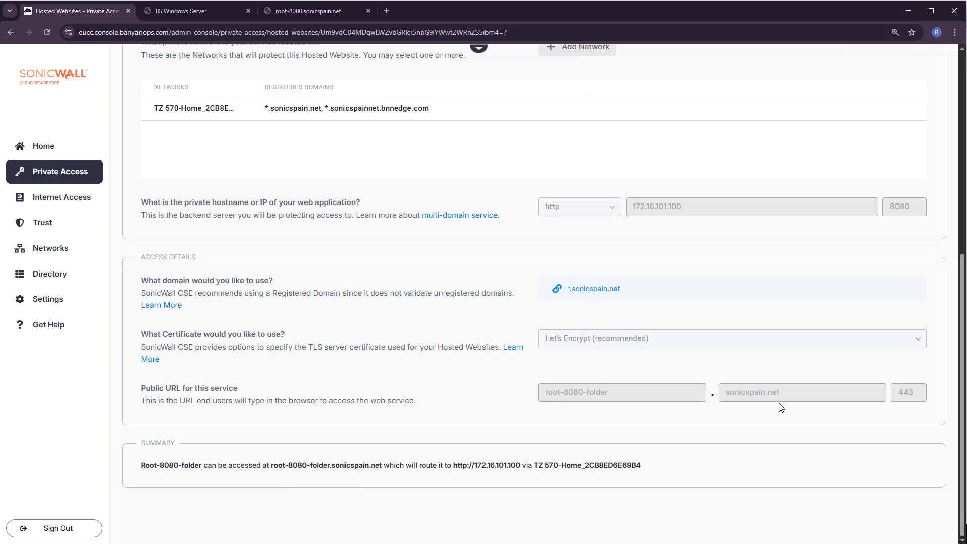
{"action": "scroll", "coordinate": [680, 383], "scroll_direction": "up", "scroll_amount": 7}
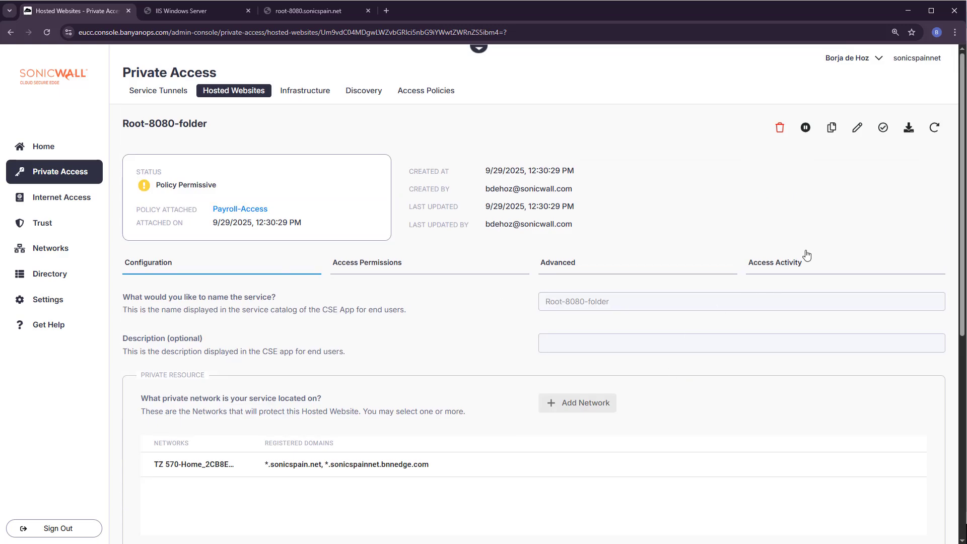
Step: Enter /folder as Root-8080-folder's Post Auth Redirect Path under Advanced and save
{"action": "left_click", "coordinate": [857, 129]}
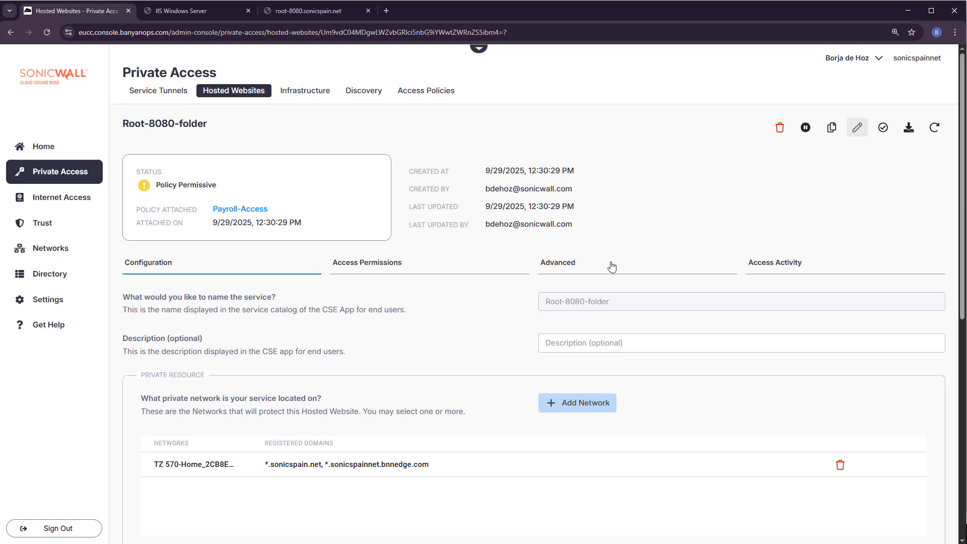
{"action": "left_click", "coordinate": [560, 265]}
{"action": "scroll", "coordinate": [602, 357], "scroll_direction": "down", "scroll_amount": 7}
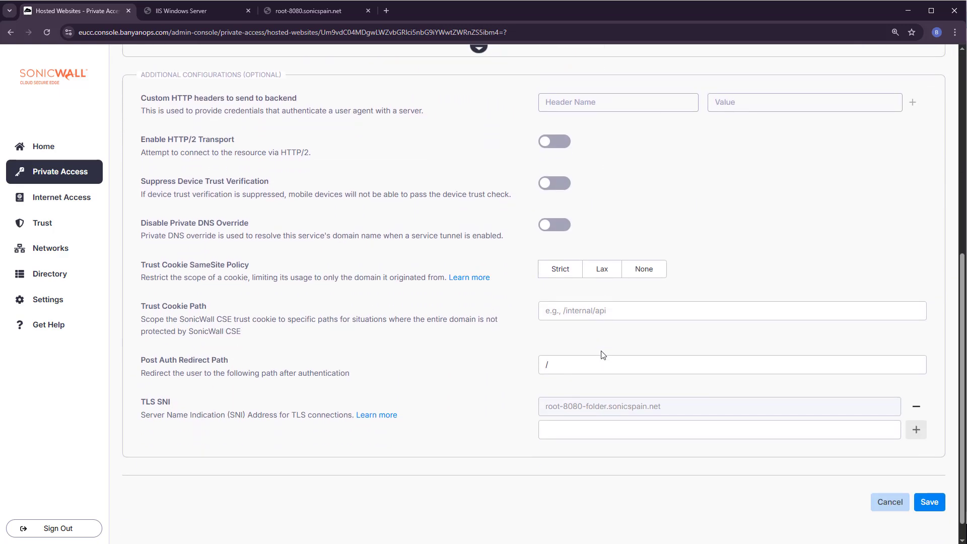
{"action": "scroll", "coordinate": [603, 354], "scroll_direction": "down", "scroll_amount": 1}
{"action": "left_click", "coordinate": [570, 344]}
{"action": "type", "text": "/f"}
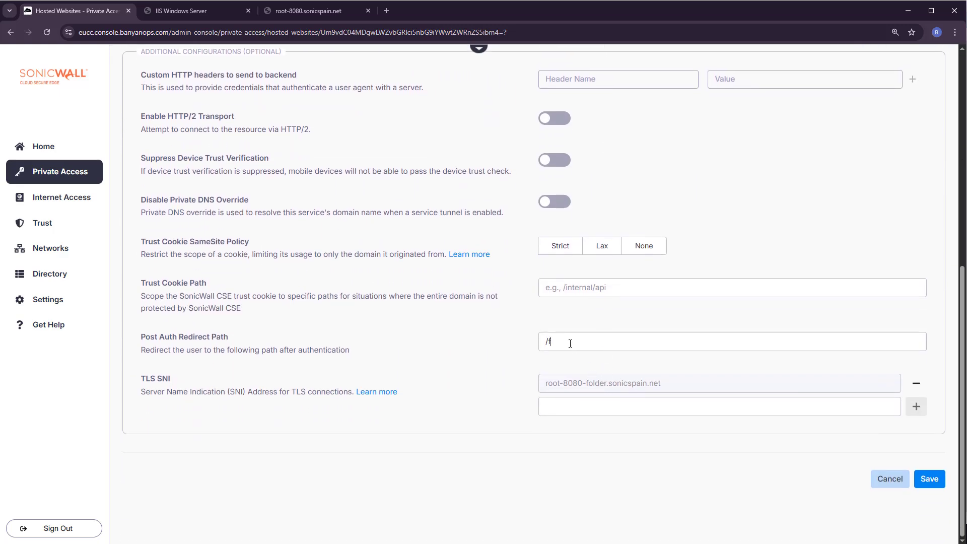
{"action": "type", "text": "older"}
{"action": "left_click", "coordinate": [930, 480]}
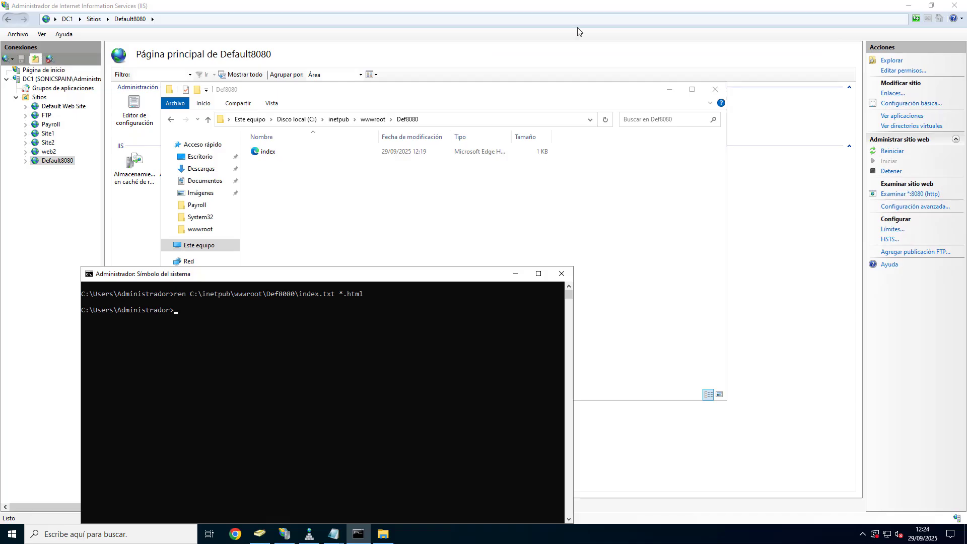
Step: Create a new subfolder named 'folder' inside Def8080
{"action": "left_click", "coordinate": [371, 197]}
{"action": "right_click", "coordinate": [370, 198]}
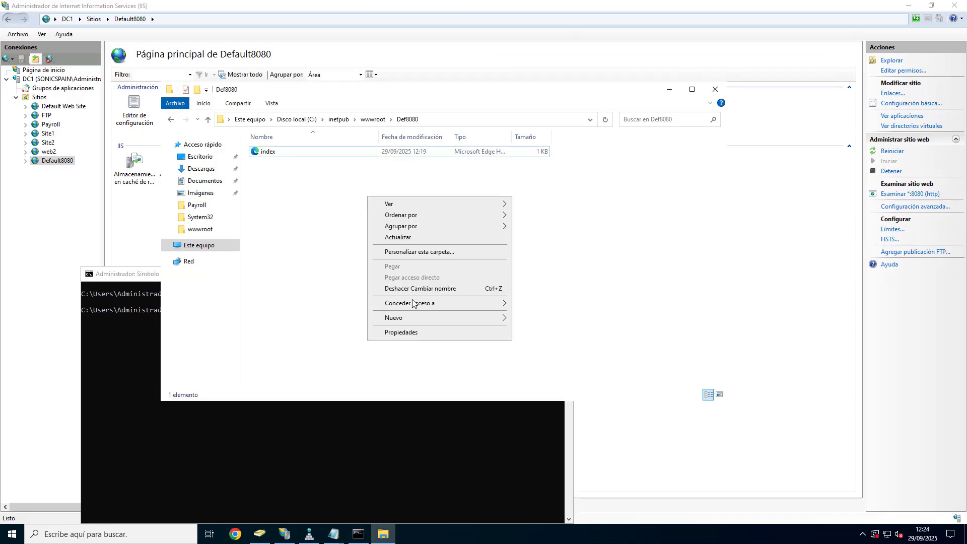
{"action": "left_click", "coordinate": [519, 323]}
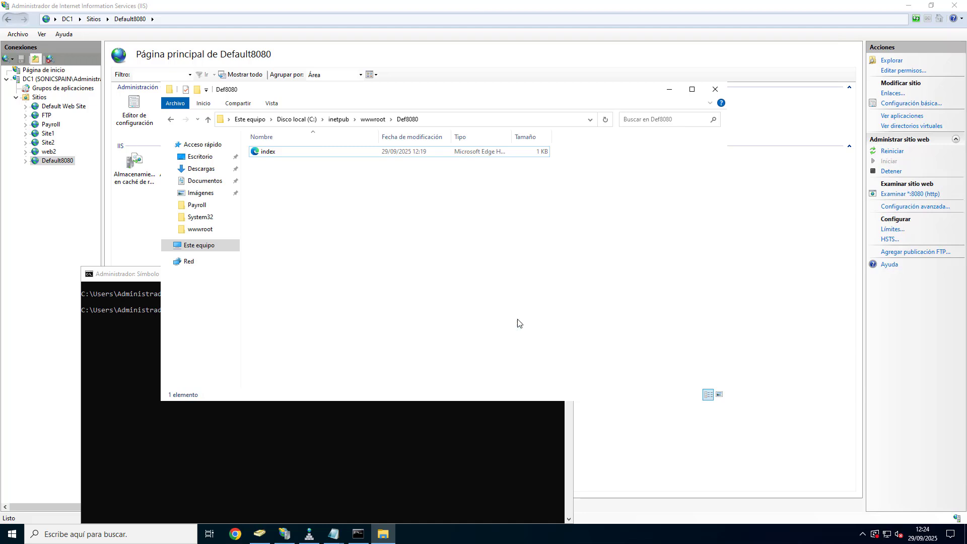
{"action": "type", "text": "fo"}
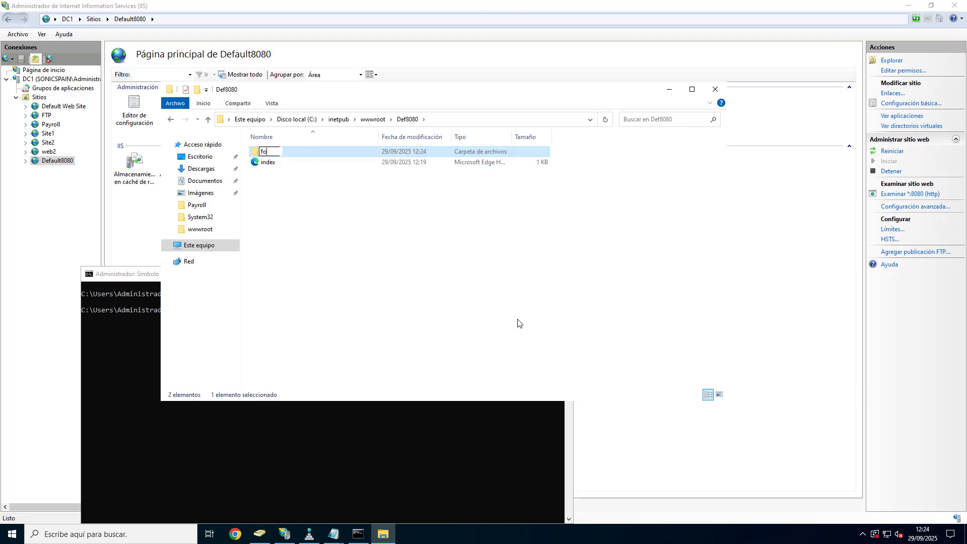
{"action": "type", "text": "lder"}
{"action": "key", "text": "Return"}
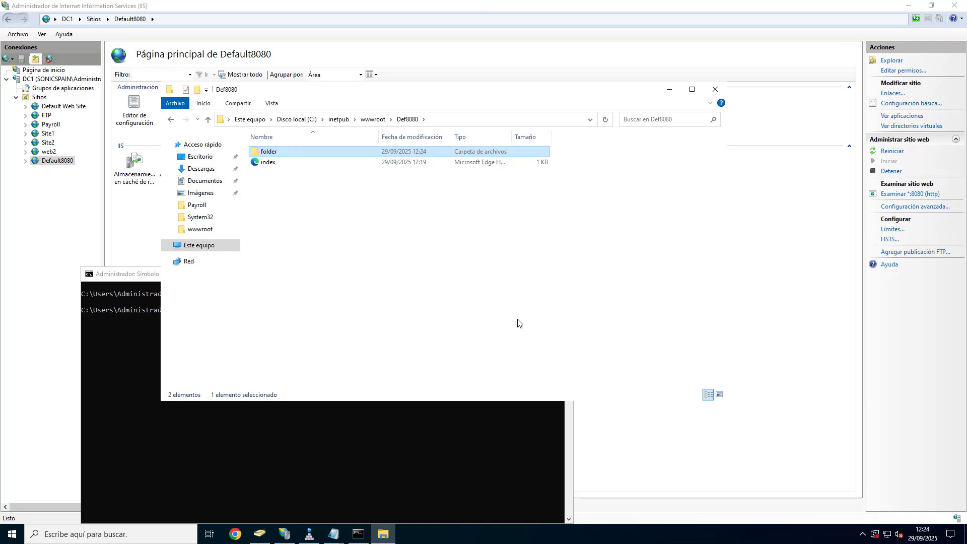
Step: Copy the index page into 'folder' and rename the copy back to index
{"action": "left_click", "coordinate": [267, 166]}
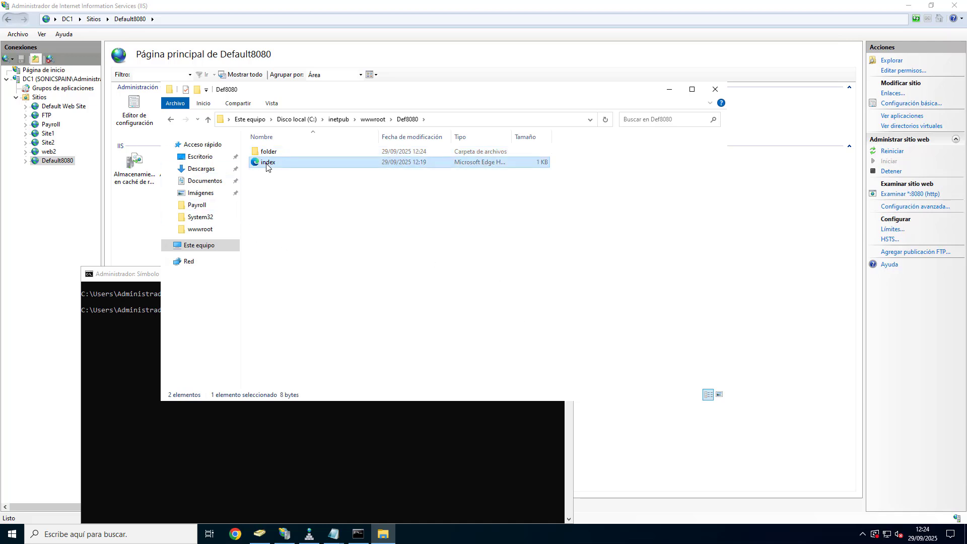
{"action": "left_click", "coordinate": [263, 152]}
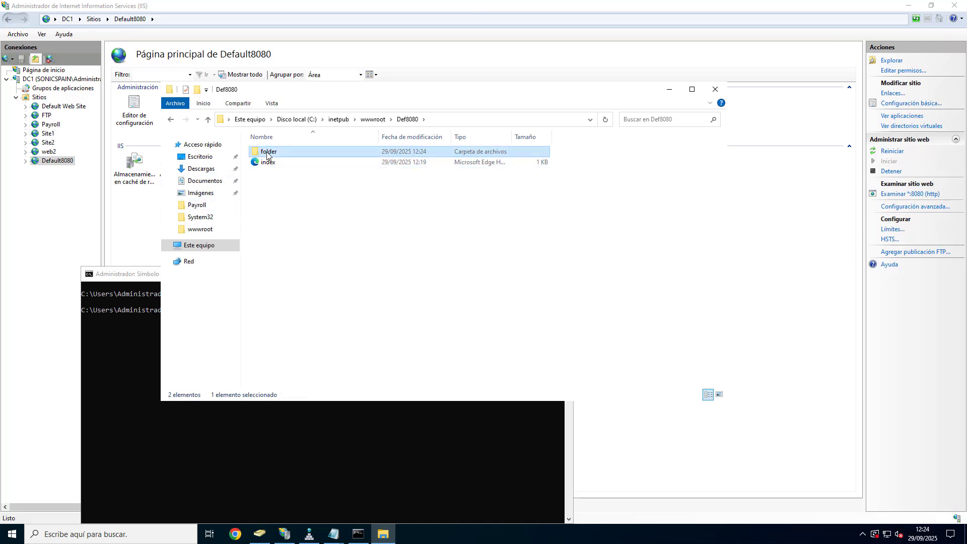
{"action": "key", "text": "ctrl+v"}
{"action": "left_click_drag", "start_coordinate": [266, 162], "coordinate": [267, 153]}
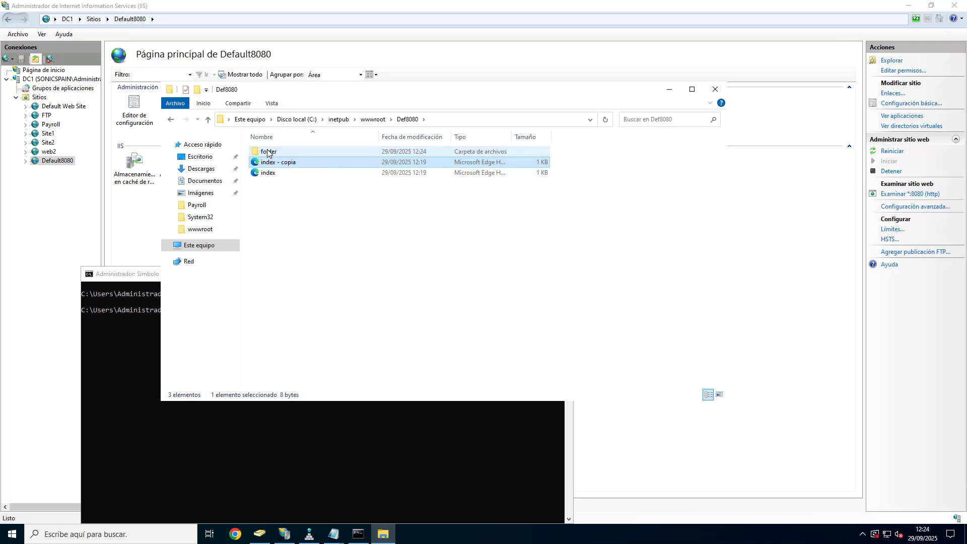
{"action": "double_click", "coordinate": [268, 152]}
{"action": "left_click", "coordinate": [267, 152]}
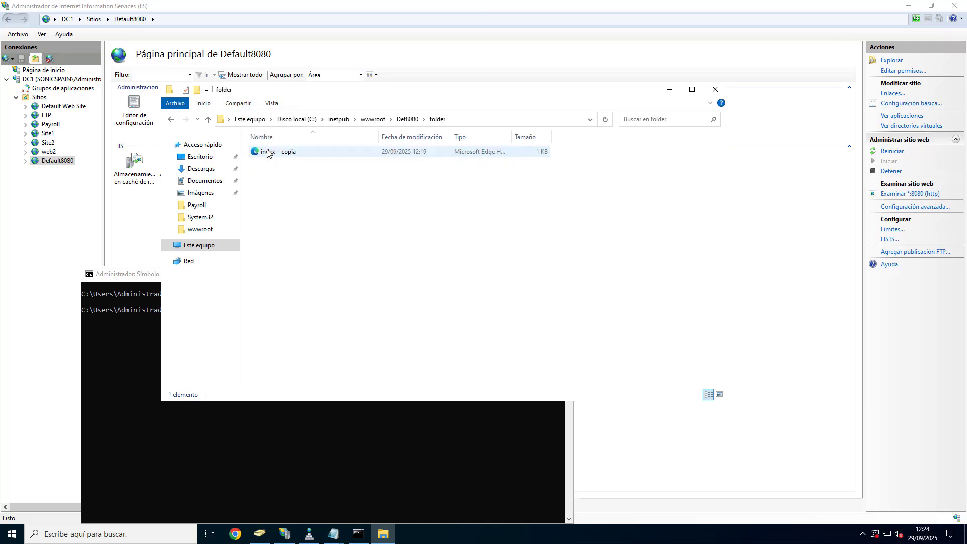
{"action": "left_click", "coordinate": [267, 152]}
{"action": "key", "text": "End"}
{"action": "key", "text": "BackSpace"}
{"action": "key", "text": "BackSpace"}
{"action": "key", "text": "BackSpace"}
{"action": "key", "text": "BackSpace"}
{"action": "key", "text": "BackSpace"}
{"action": "key", "text": "BackSpace"}
{"action": "key", "text": "BackSpace"}
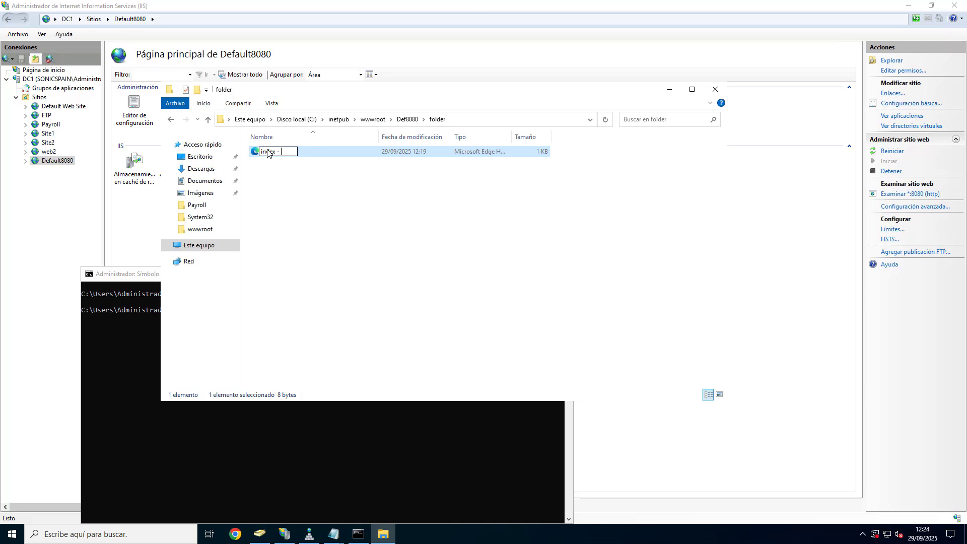
{"action": "key", "text": "Return"}
{"action": "right_click", "coordinate": [267, 153]}
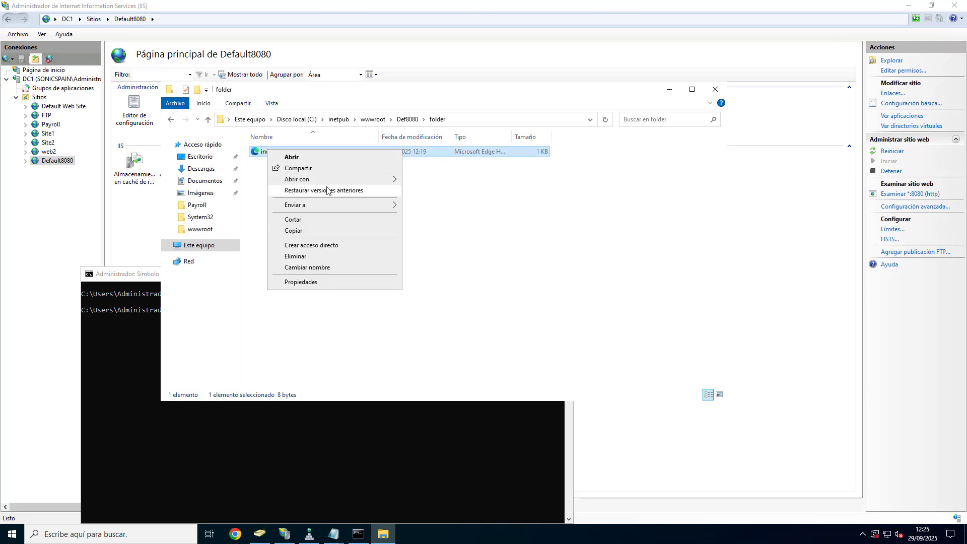
Step: Open the folder's index in Notepad, change its text to Port8080-FOLDER, and save on closing
{"action": "mouse_move", "coordinate": [322, 180]}
{"action": "left_click", "coordinate": [457, 183]}
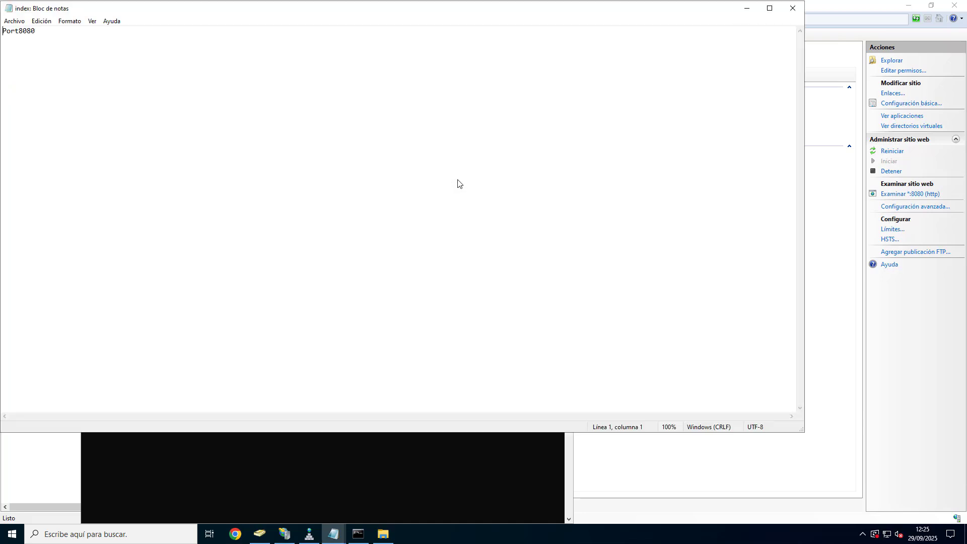
{"action": "key", "text": "BackSpace"}
{"action": "left_click", "coordinate": [792, 8]}
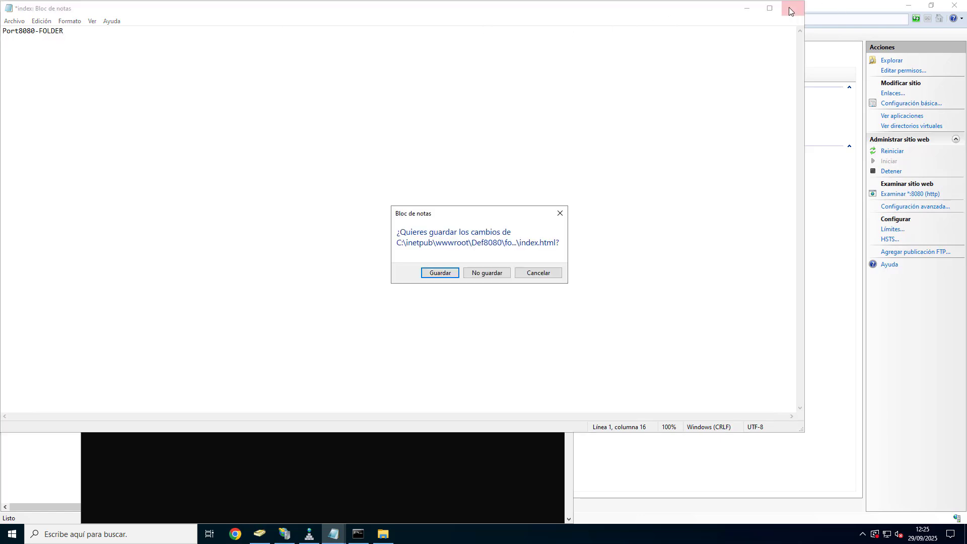
{"action": "left_click", "coordinate": [440, 273]}
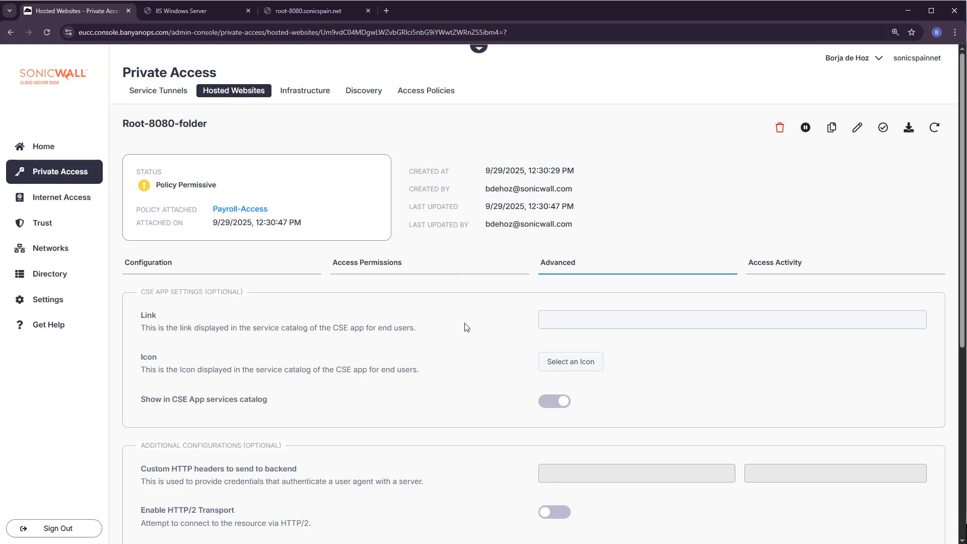
Step: Copy root-8080-folder.sonicspain.net, open it in a new tab, and sign in with the directory account
{"action": "scroll", "coordinate": [467, 327], "scroll_direction": "down", "scroll_amount": 6}
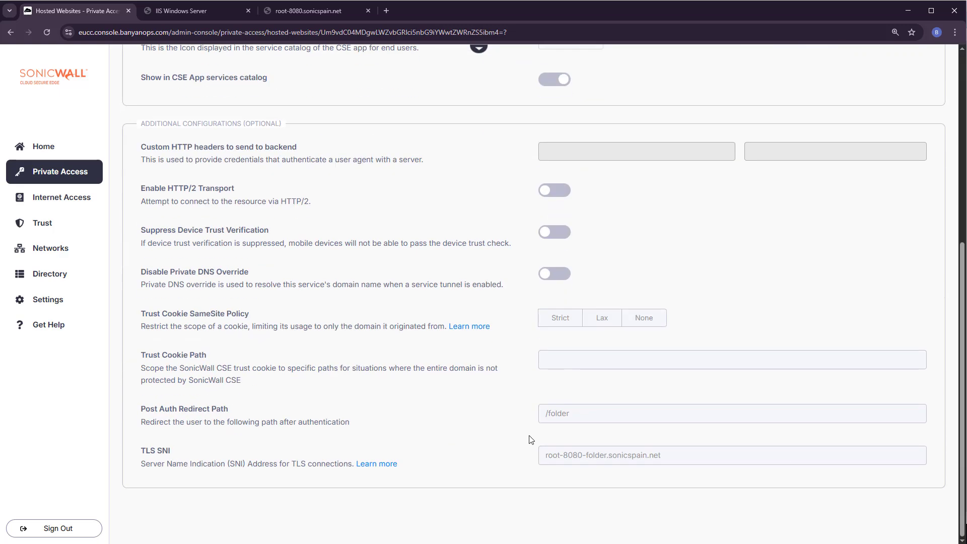
{"action": "left_click_drag", "start_coordinate": [676, 459], "coordinate": [512, 465]}
{"action": "key", "text": "ctrl+c"}
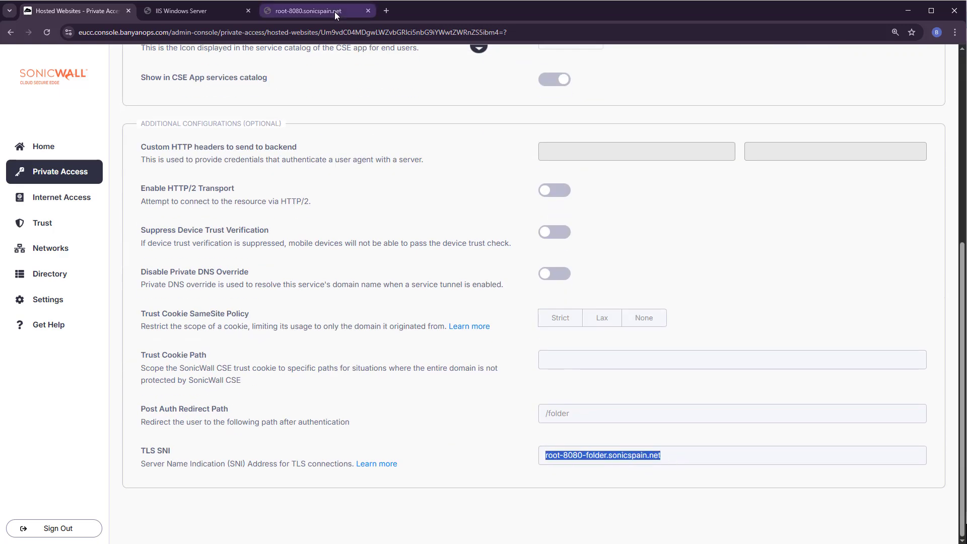
{"action": "left_click", "coordinate": [386, 12]}
{"action": "key", "text": "ctrl+v"}
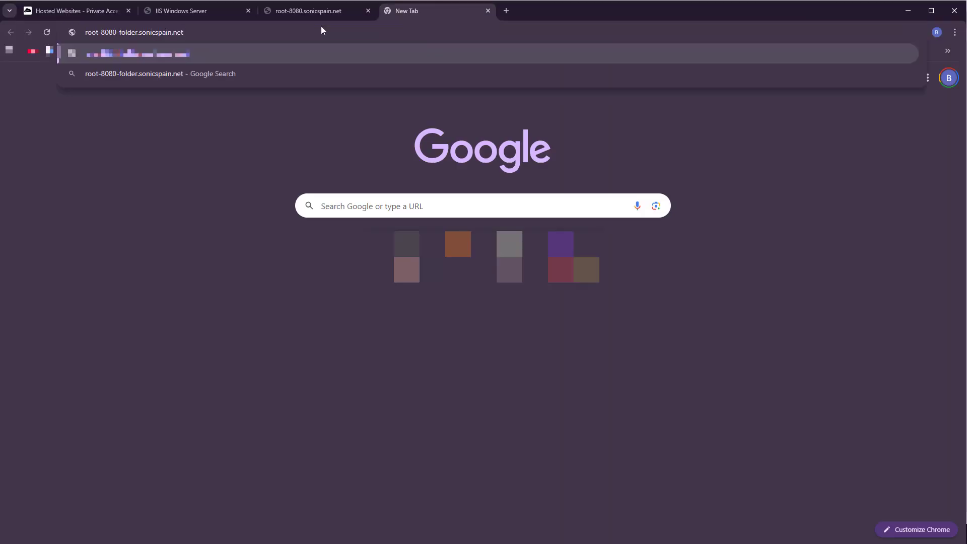
{"action": "key", "text": "Return"}
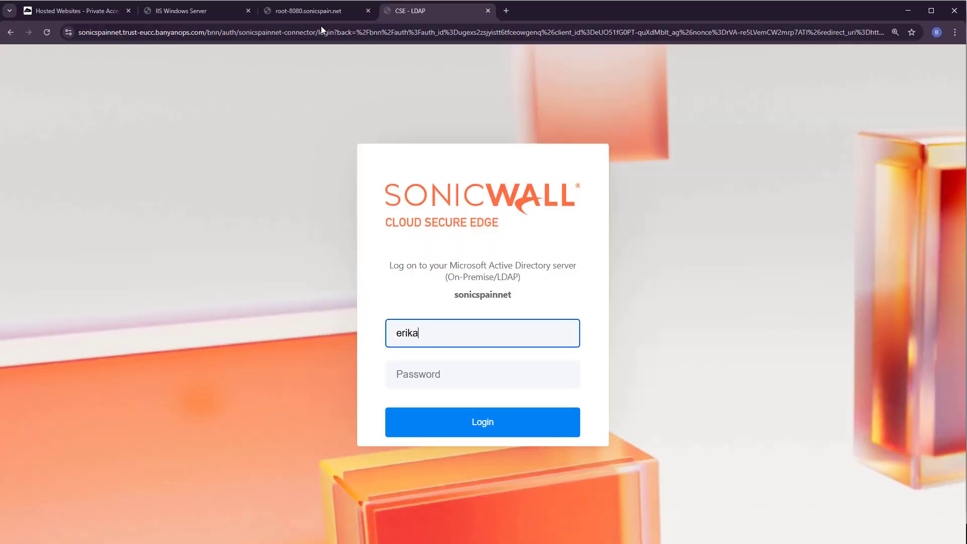
{"action": "key", "text": "Tab"}
{"action": "type", "text": "•••••••••"}
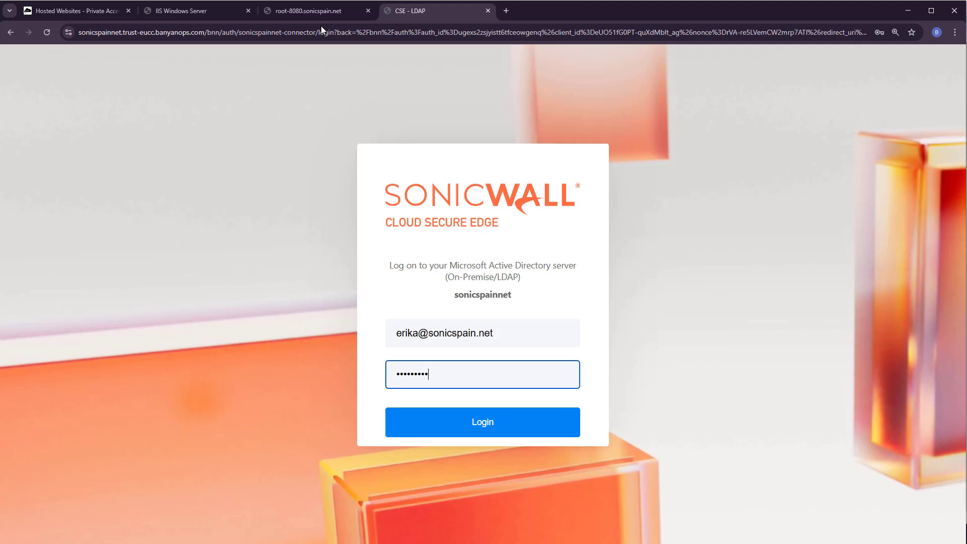
{"action": "key", "text": "Return"}
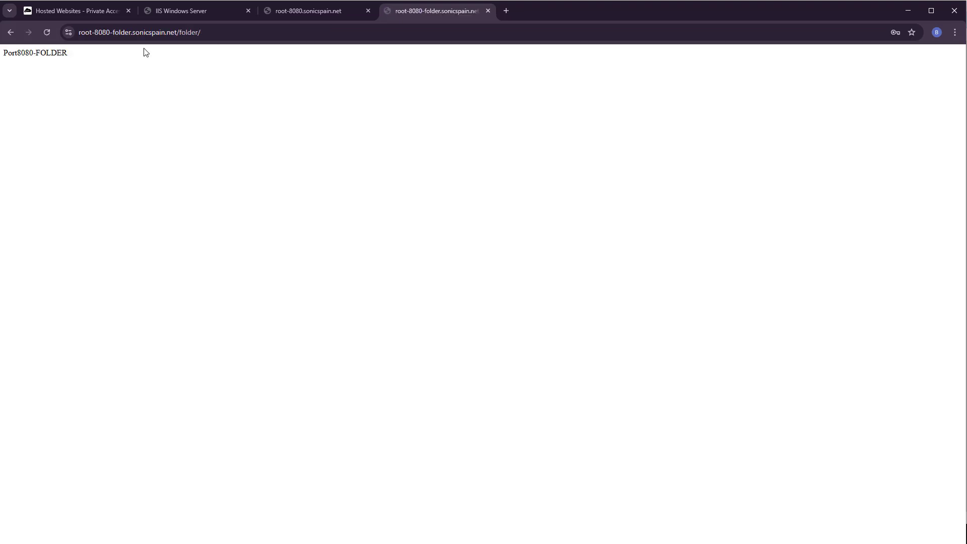
Step: Verify the /folder/ page shows Port8080-FOLDER, then return to the console tab
{"action": "left_click_drag", "start_coordinate": [84, 53], "coordinate": [7, 55]}
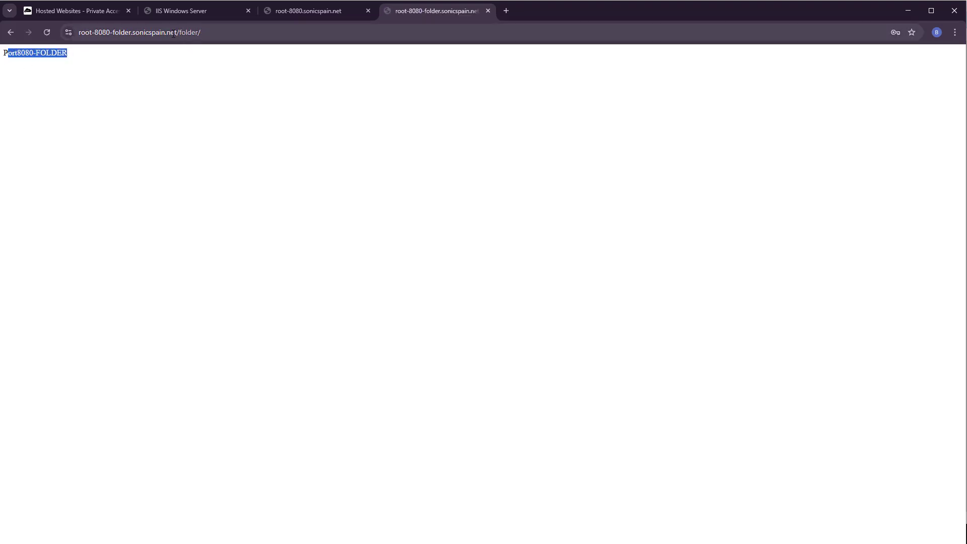
{"action": "left_click_drag", "start_coordinate": [167, 33], "coordinate": [202, 32]}
{"action": "left_click", "coordinate": [233, 144]}
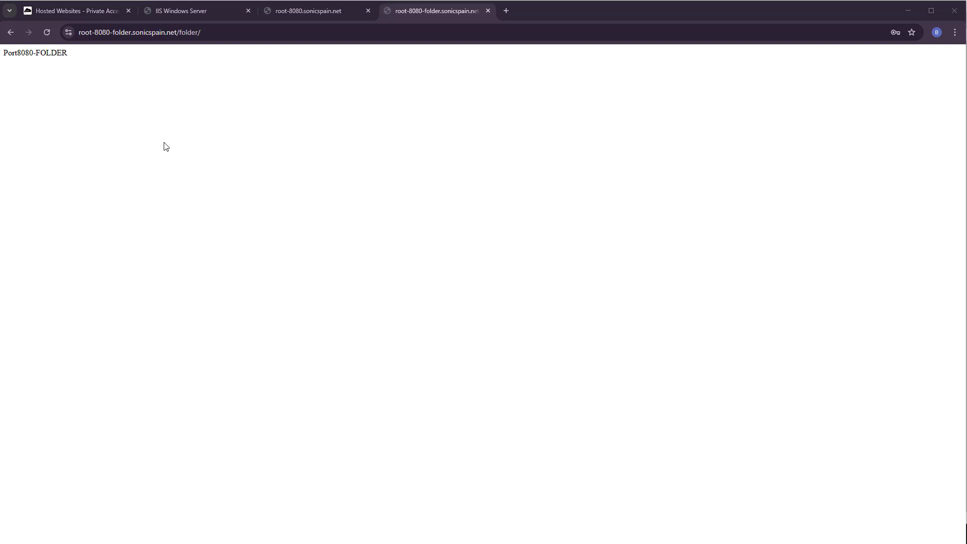
{"action": "left_click", "coordinate": [91, 7]}
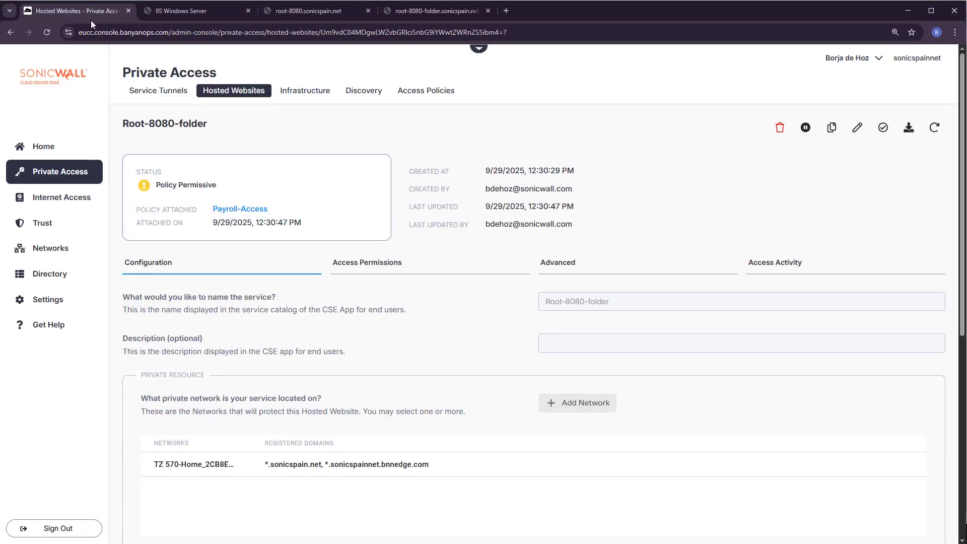
Step: Start a new hosted website named New-site on the TZ 570-Home network
{"action": "left_click", "coordinate": [224, 96]}
{"action": "left_click", "coordinate": [914, 158]}
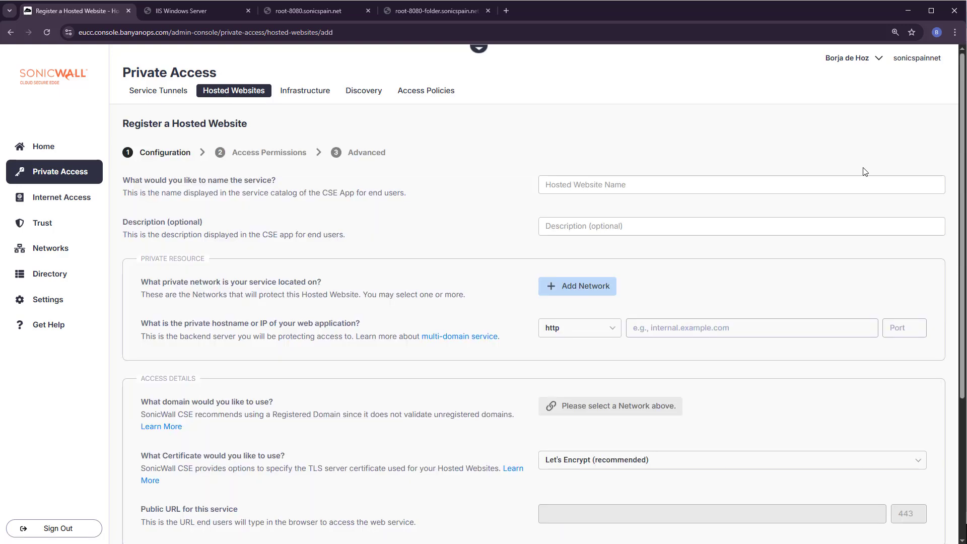
{"action": "left_click", "coordinate": [604, 192]}
{"action": "type", "text": "New-site"}
{"action": "left_click", "coordinate": [588, 285]}
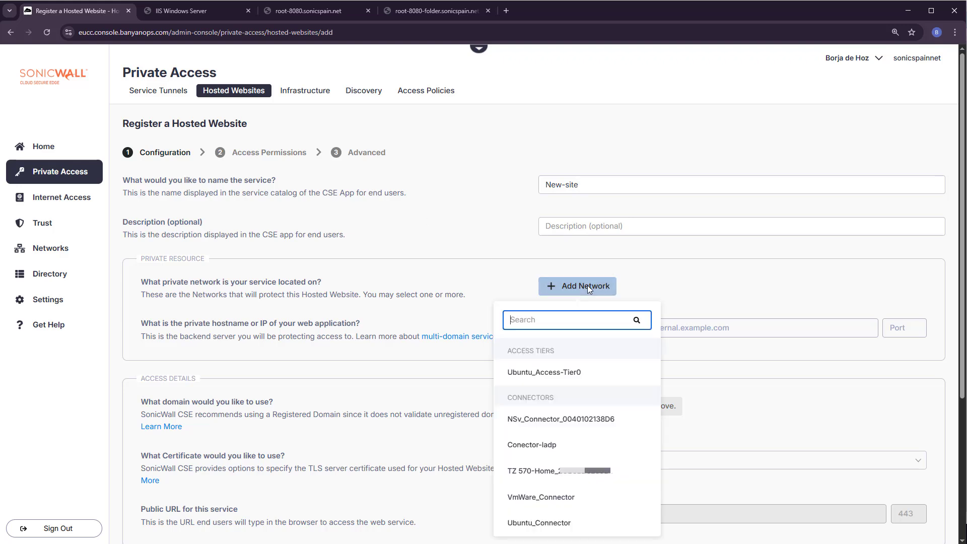
{"action": "left_click", "coordinate": [575, 470]}
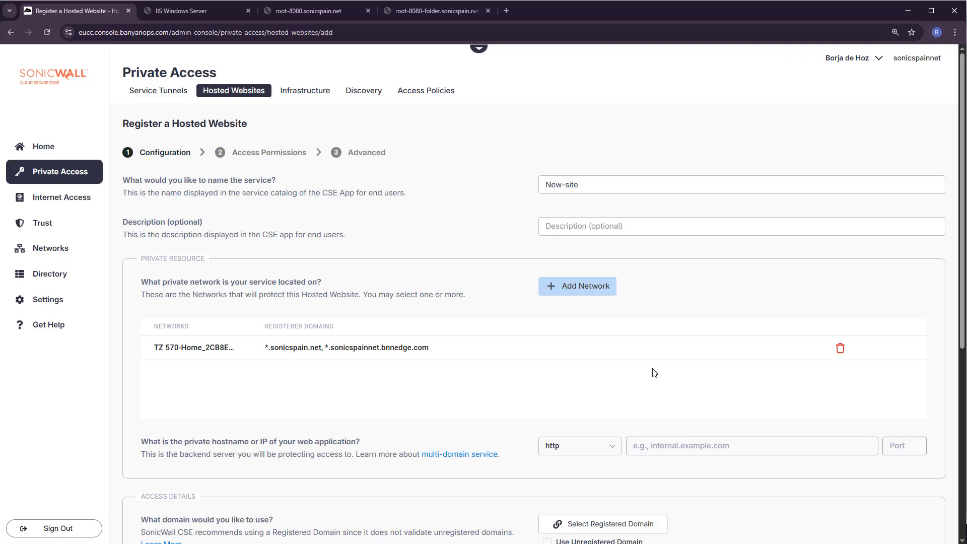
Step: Point it to 172.16.101.100 port 80 with subdomain new-site on *.sonicspain.net
{"action": "left_click", "coordinate": [667, 446]}
{"action": "type", "text": "172.16.101.100"}
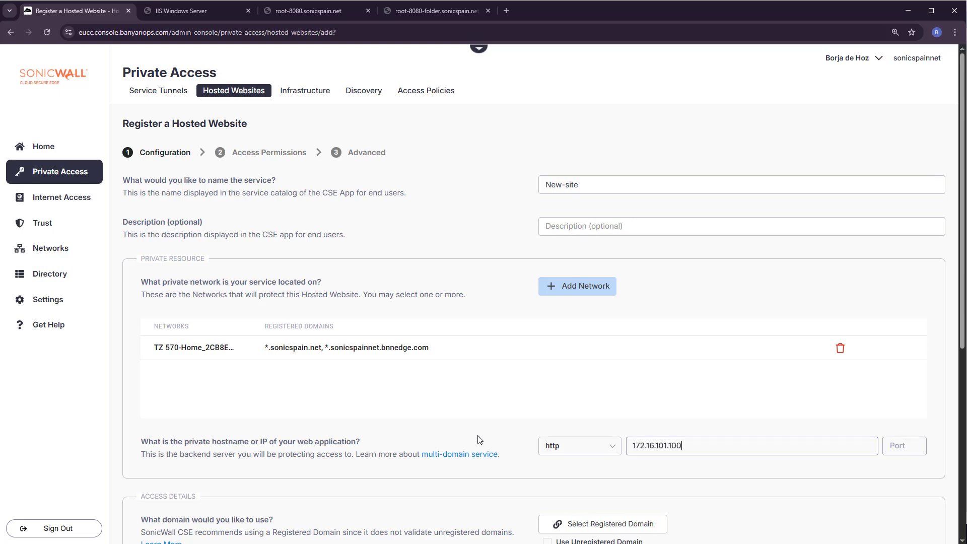
{"action": "key", "text": "Tab"}
{"action": "type", "text": "80"}
{"action": "key", "text": "Tab"}
{"action": "scroll", "coordinate": [512, 447], "scroll_direction": "down", "scroll_amount": 4}
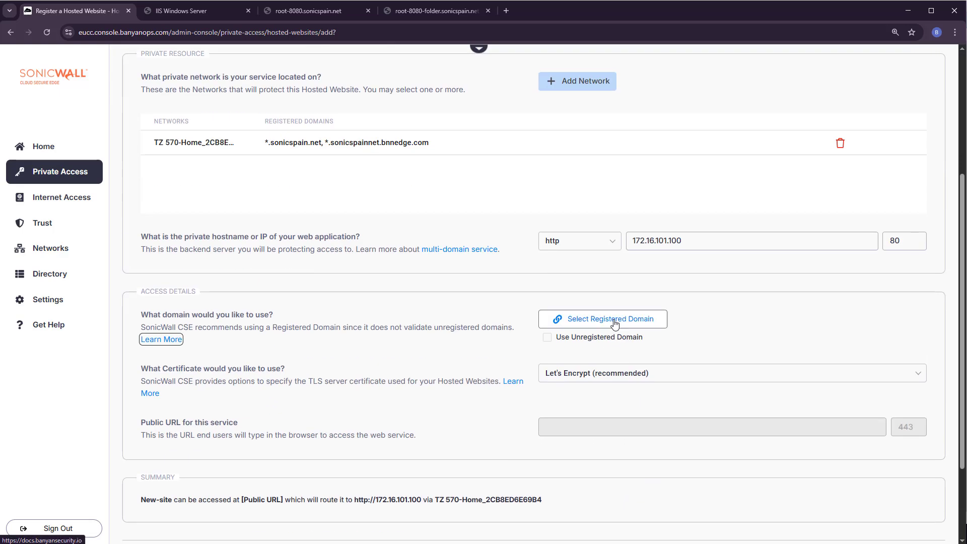
{"action": "left_click", "coordinate": [615, 323]}
{"action": "left_click", "coordinate": [559, 385]}
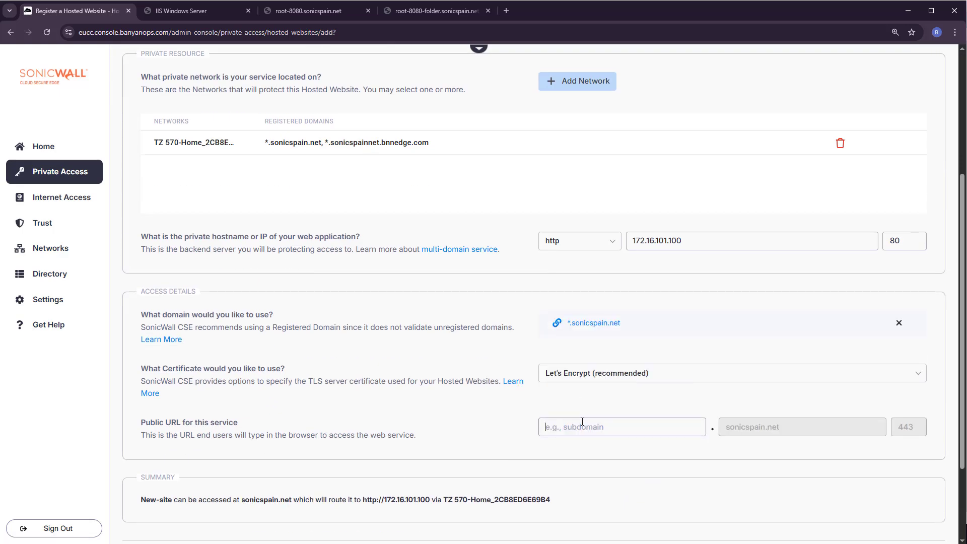
{"action": "type", "text": "new-site"}
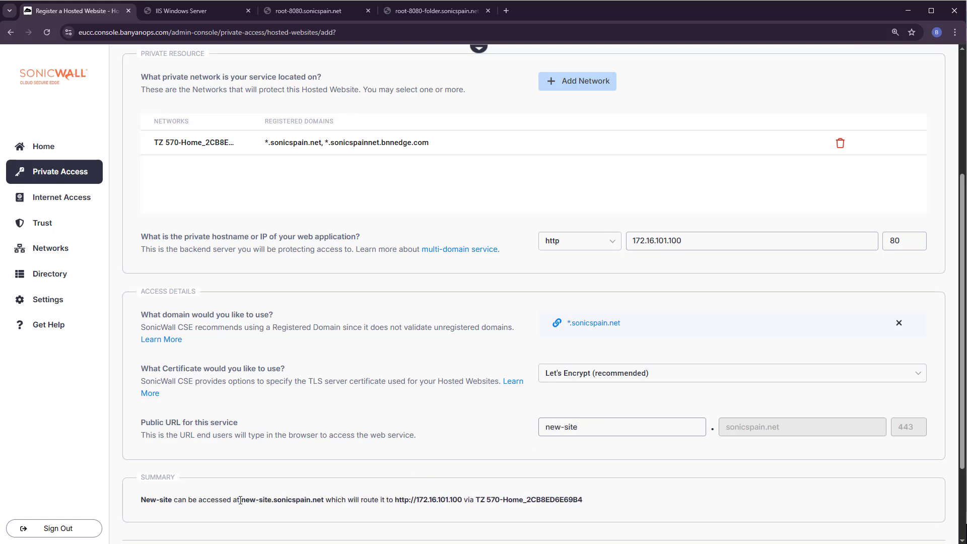
{"action": "left_click_drag", "start_coordinate": [241, 500], "coordinate": [322, 501]}
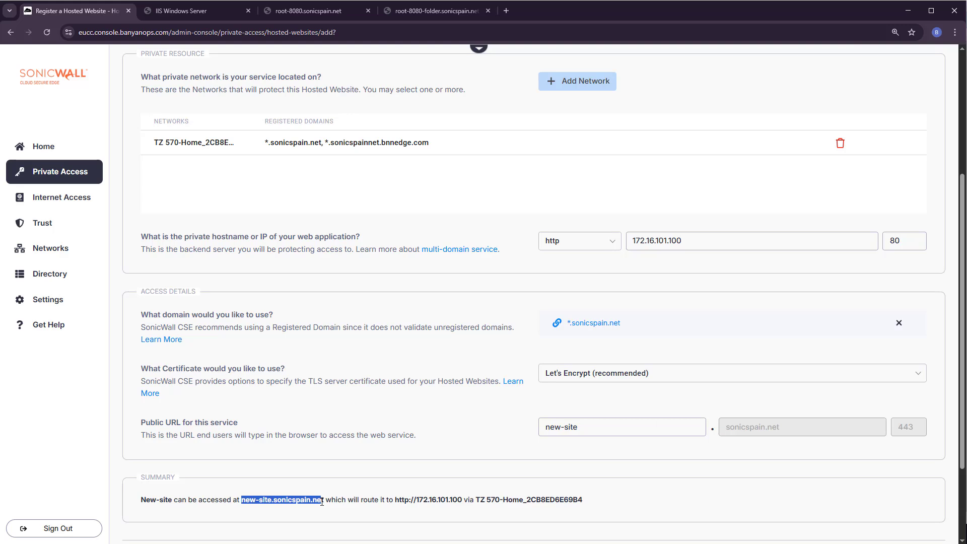
{"action": "scroll", "coordinate": [806, 428], "scroll_direction": "down", "scroll_amount": 3}
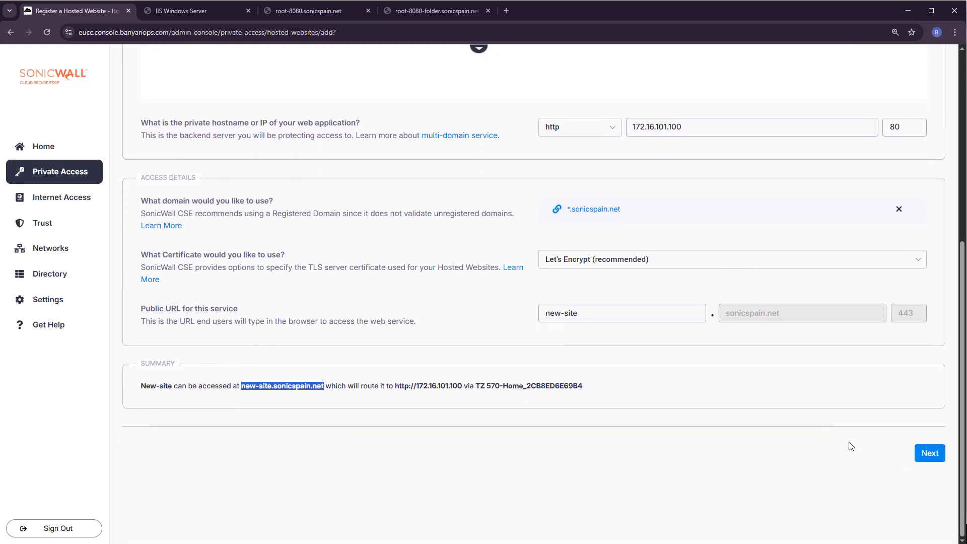
Step: Attach the Payroll-Access policy in Permissive mode to New-site, then Save & Validate
{"action": "left_click", "coordinate": [932, 451]}
{"action": "left_click", "coordinate": [562, 207]}
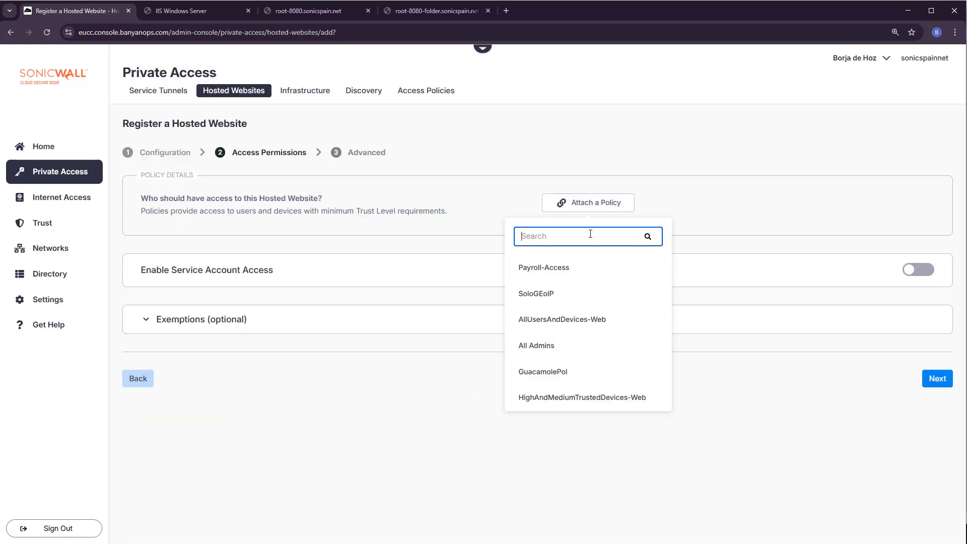
{"action": "left_click", "coordinate": [554, 269]}
{"action": "left_click", "coordinate": [634, 248]}
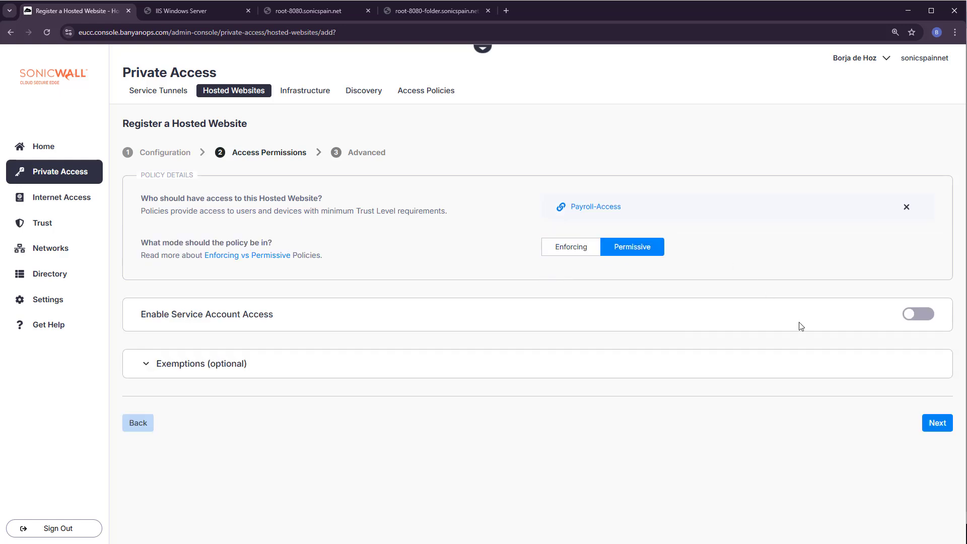
{"action": "left_click", "coordinate": [919, 425]}
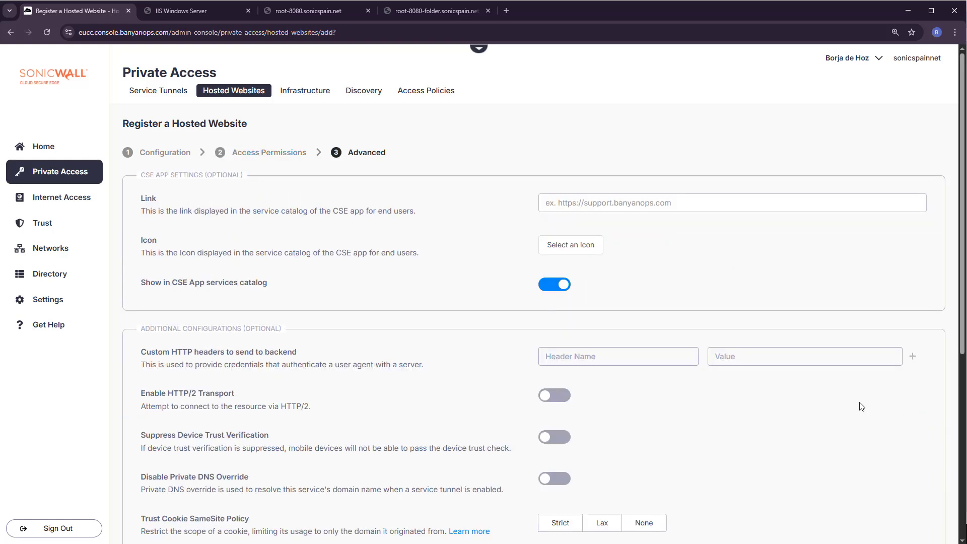
{"action": "scroll", "coordinate": [859, 405], "scroll_direction": "down", "scroll_amount": 5}
{"action": "left_click", "coordinate": [920, 459]}
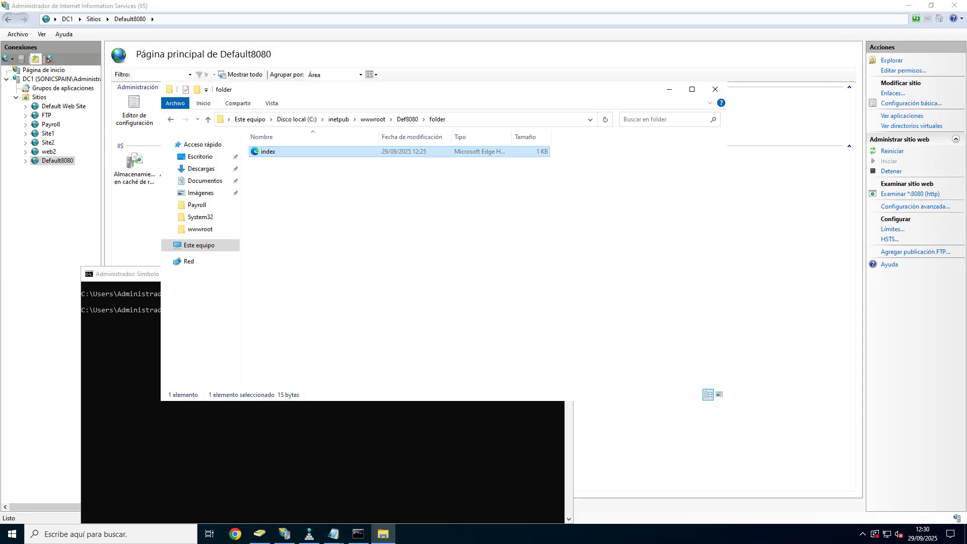
Step: Start adding an IIS website named 'new site' from the Sites node
{"action": "left_click", "coordinate": [39, 97]}
{"action": "right_click", "coordinate": [38, 99]}
{"action": "left_click", "coordinate": [66, 102]}
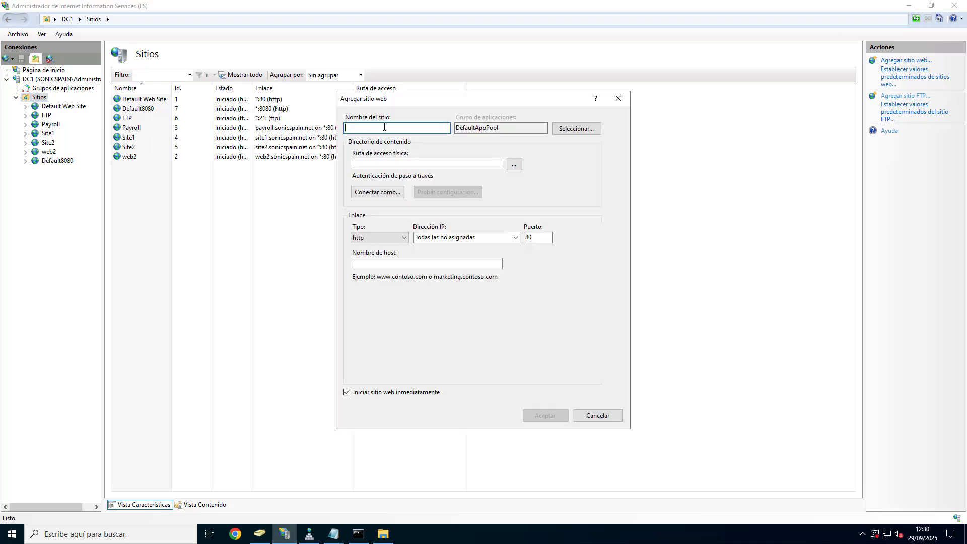
{"action": "type", "text": "new site"}
Step: Set its physical path to a new C:\inetpub\wwwroot\New_site folder
{"action": "left_click", "coordinate": [513, 163]}
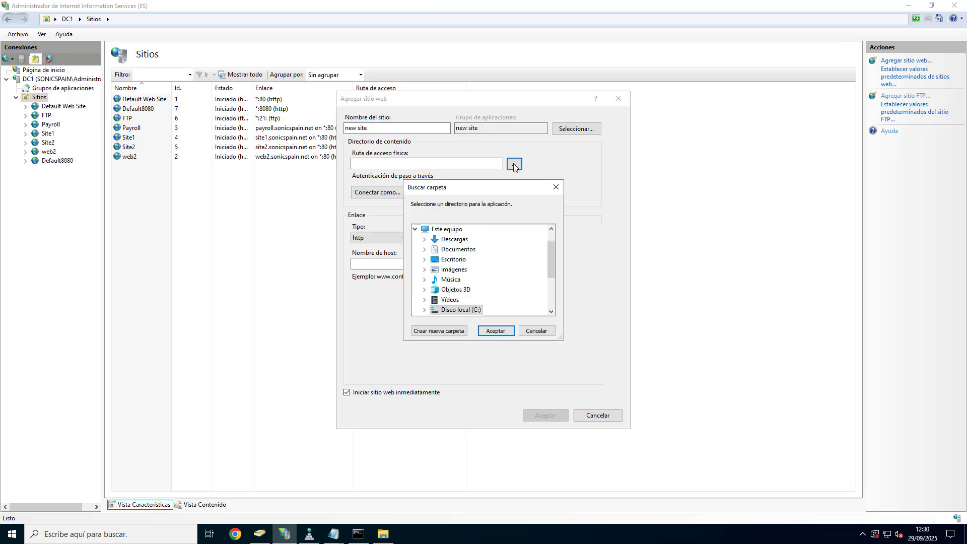
{"action": "scroll", "coordinate": [524, 274], "scroll_direction": "down", "scroll_amount": 2}
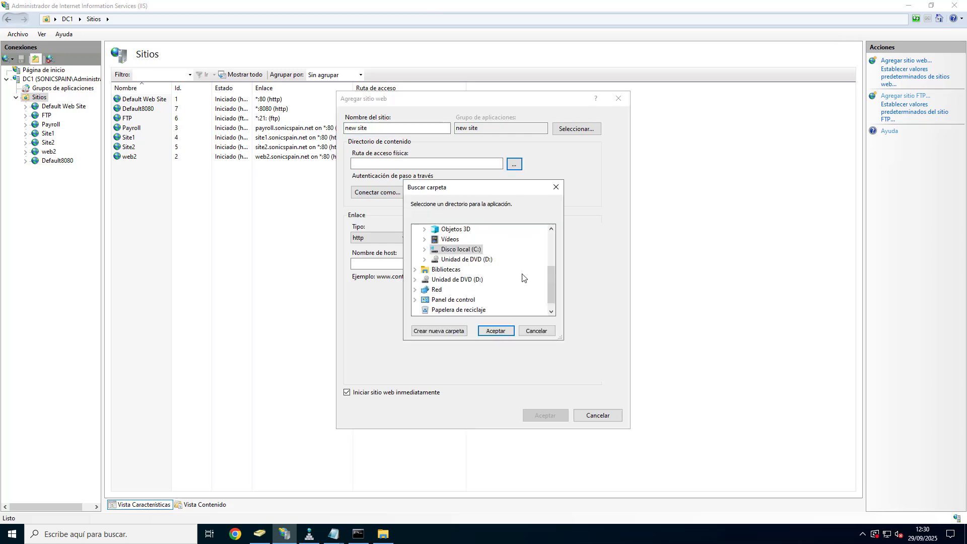
{"action": "left_click", "coordinate": [423, 249]}
{"action": "left_click", "coordinate": [433, 264]}
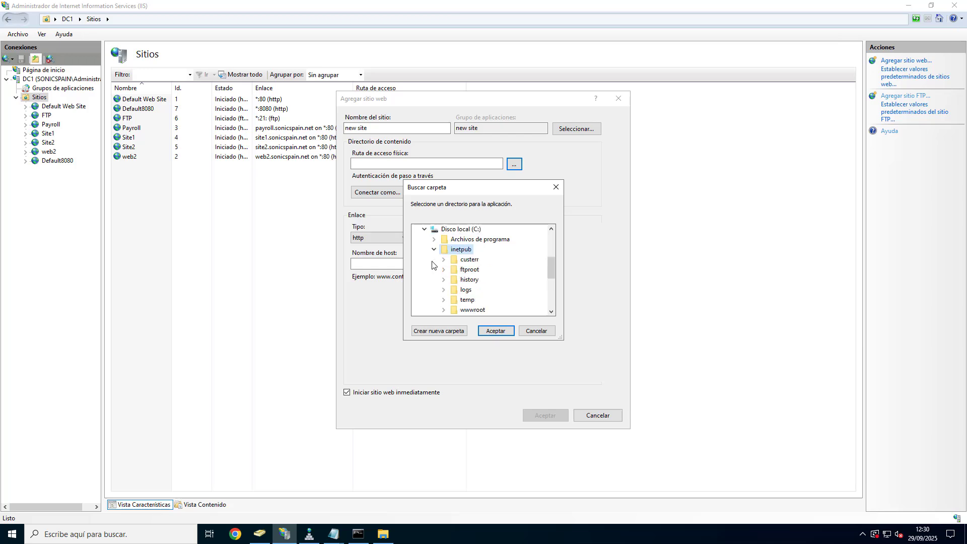
{"action": "left_click", "coordinate": [481, 310]}
{"action": "left_click", "coordinate": [443, 310]}
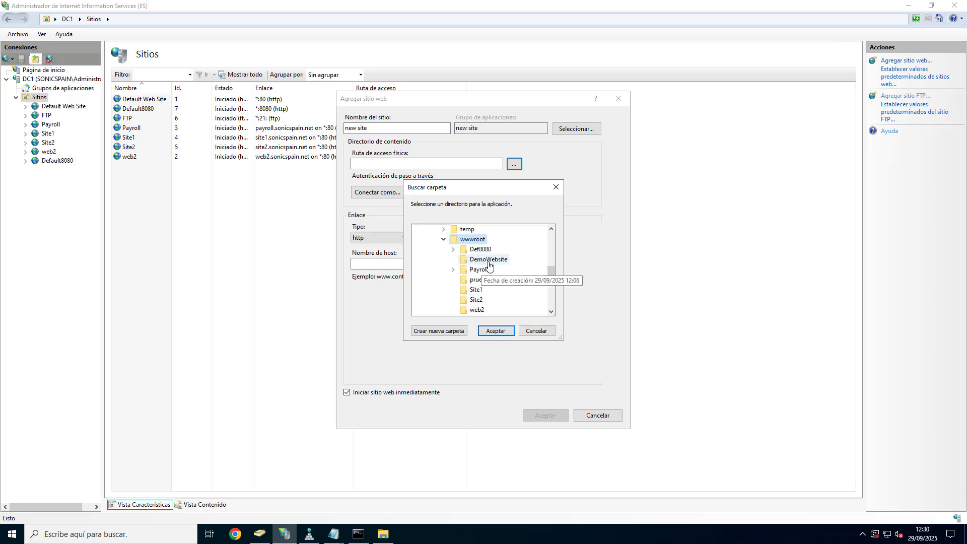
{"action": "left_click", "coordinate": [448, 331]}
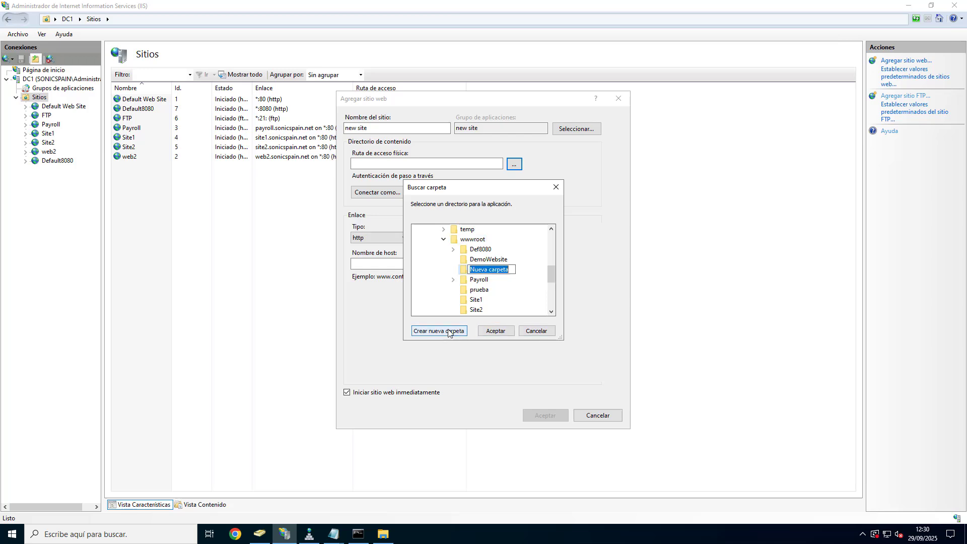
{"action": "type", "text": "New_site"}
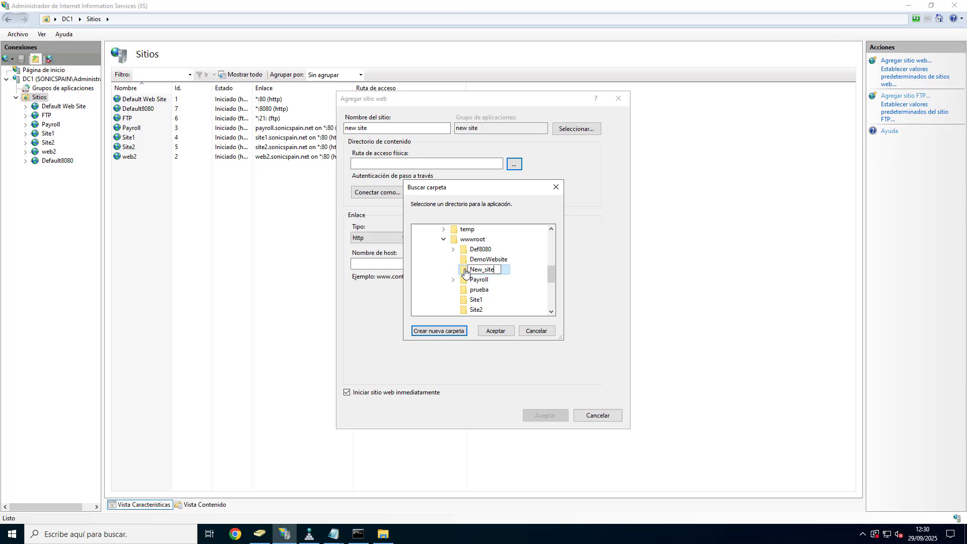
{"action": "key", "text": "Return"}
{"action": "left_click", "coordinate": [495, 337]}
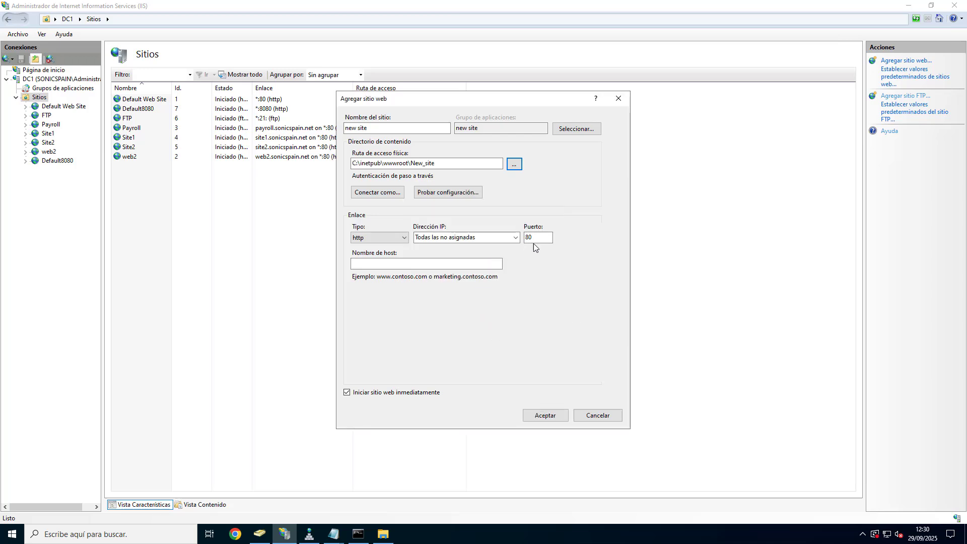
Step: Set host name new-site.sonicspain.net and create the site
{"action": "left_click", "coordinate": [426, 264]}
{"action": "type", "text": "new-site.sonicspain.net"}
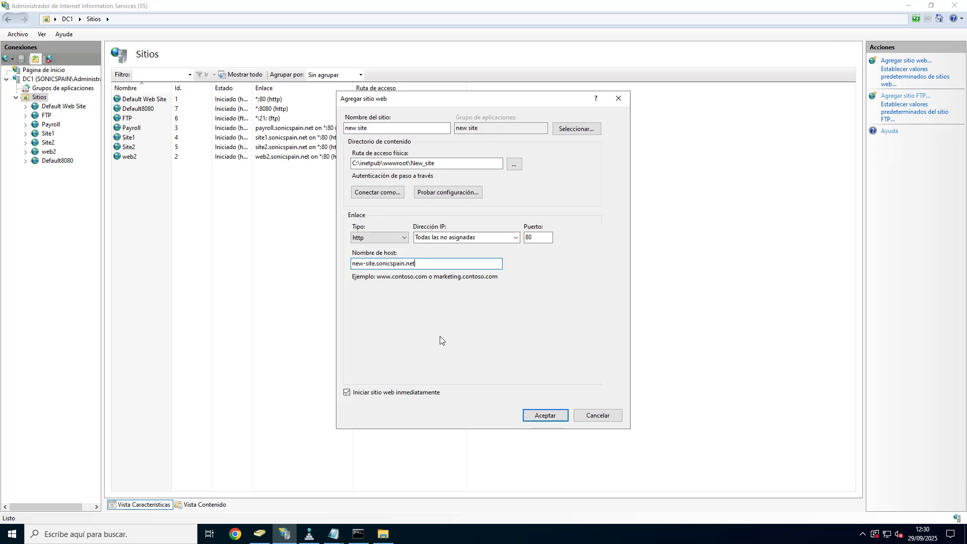
{"action": "left_click", "coordinate": [546, 416]}
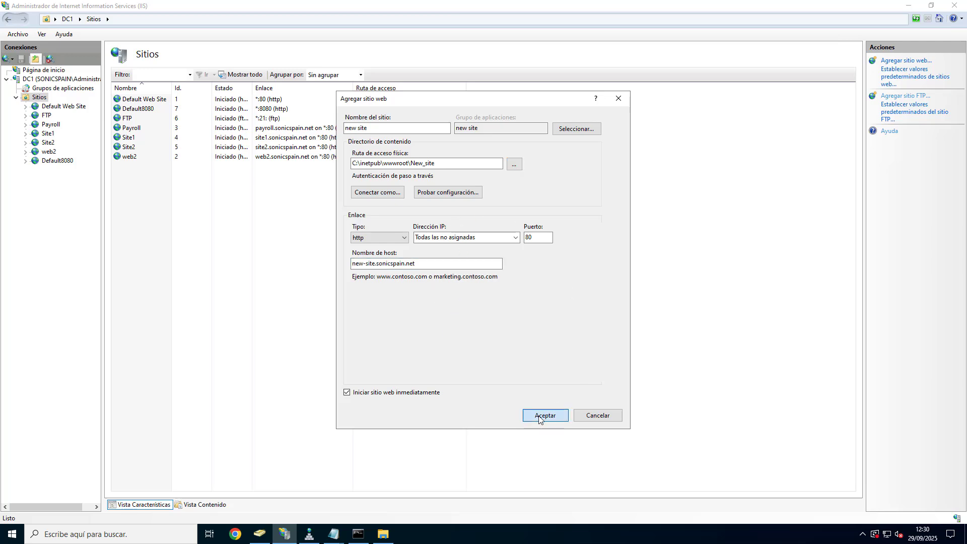
Step: Open the index file from wwwroot\New_site in Notepad
{"action": "left_click", "coordinate": [384, 533]}
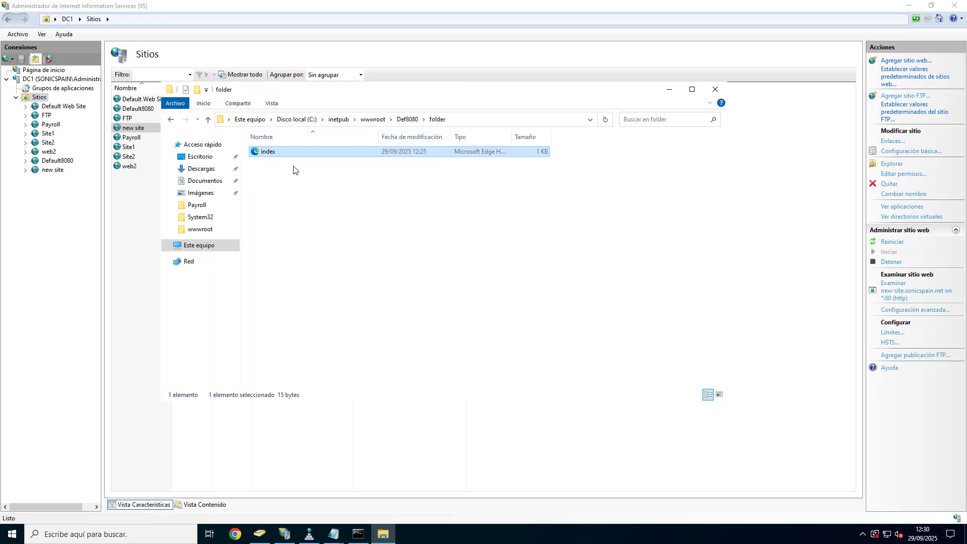
{"action": "left_click", "coordinate": [373, 120]}
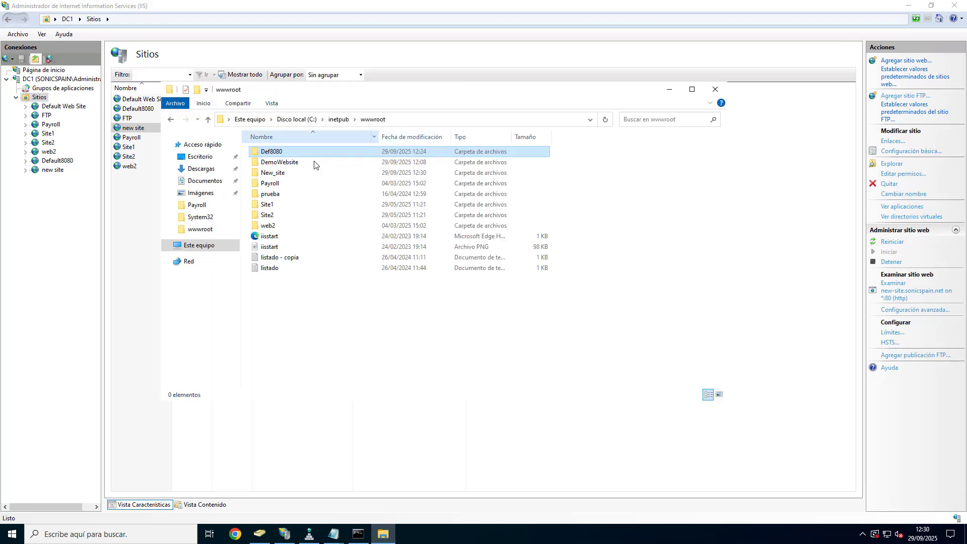
{"action": "double_click", "coordinate": [276, 172]}
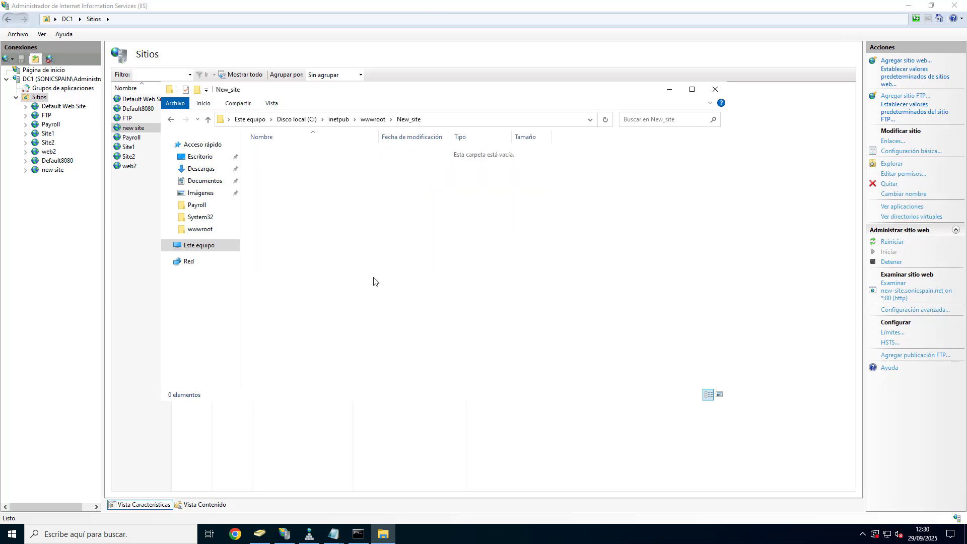
{"action": "right_click", "coordinate": [271, 154]}
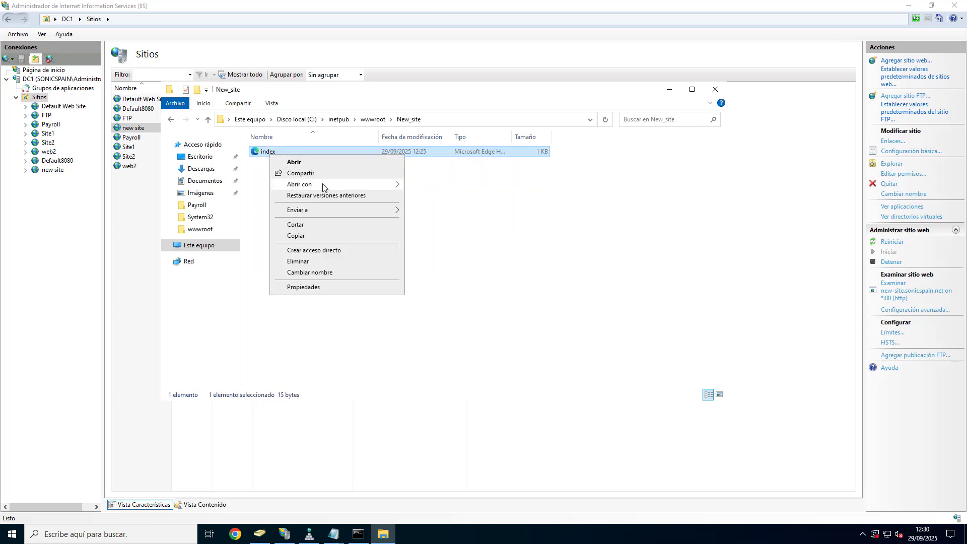
{"action": "mouse_move", "coordinate": [324, 185]}
{"action": "left_click", "coordinate": [437, 185]}
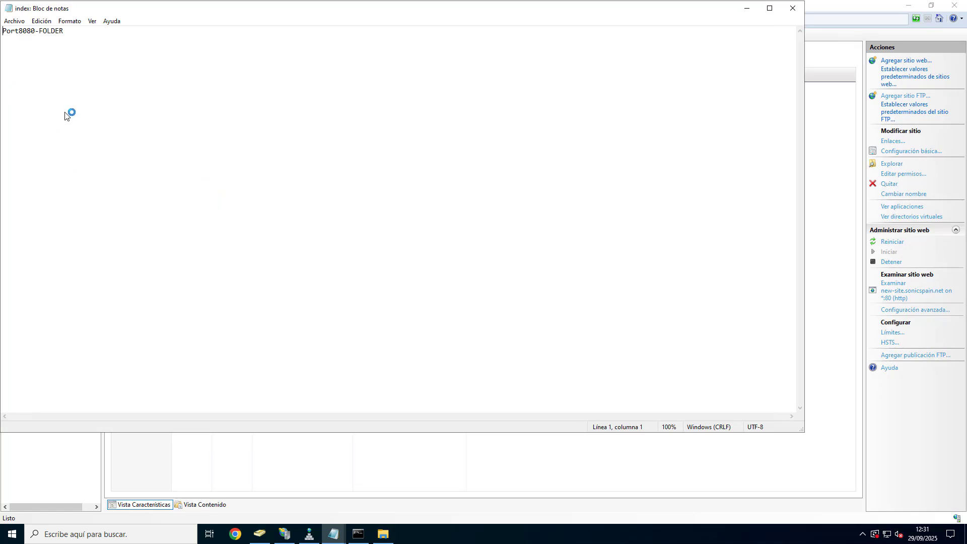
Step: Replace the page text with 'THIS IS THE NEW SITE ON PORT 80' and save index.html
{"action": "key", "text": "ctrl+a"}
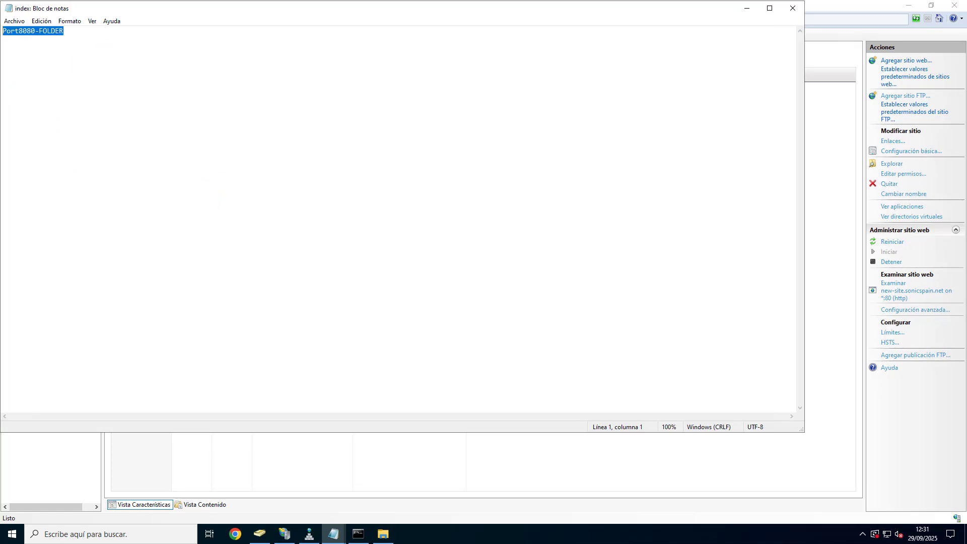
{"action": "type", "text": "THIS IS THE N"}
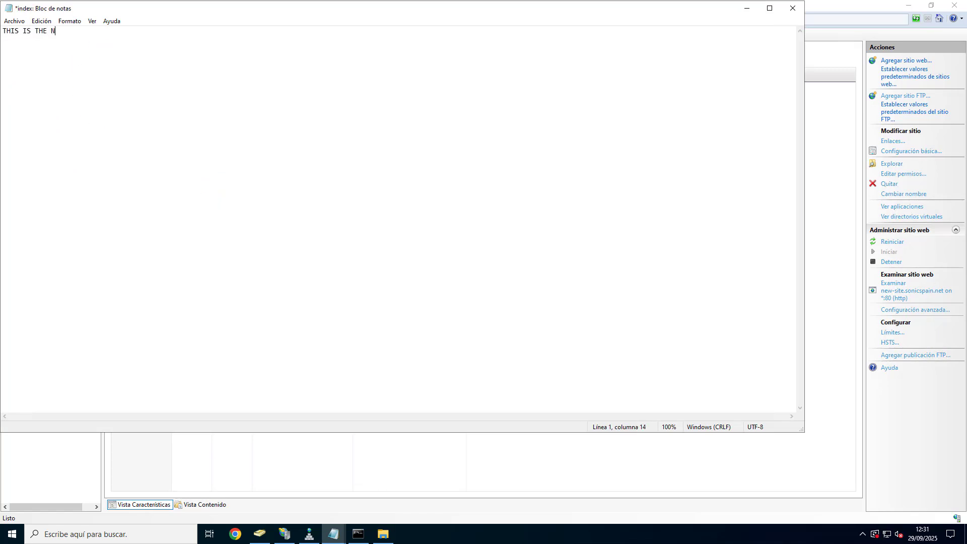
{"action": "type", "text": "EW SITE ON PORT 80"}
{"action": "left_click", "coordinate": [793, 8]}
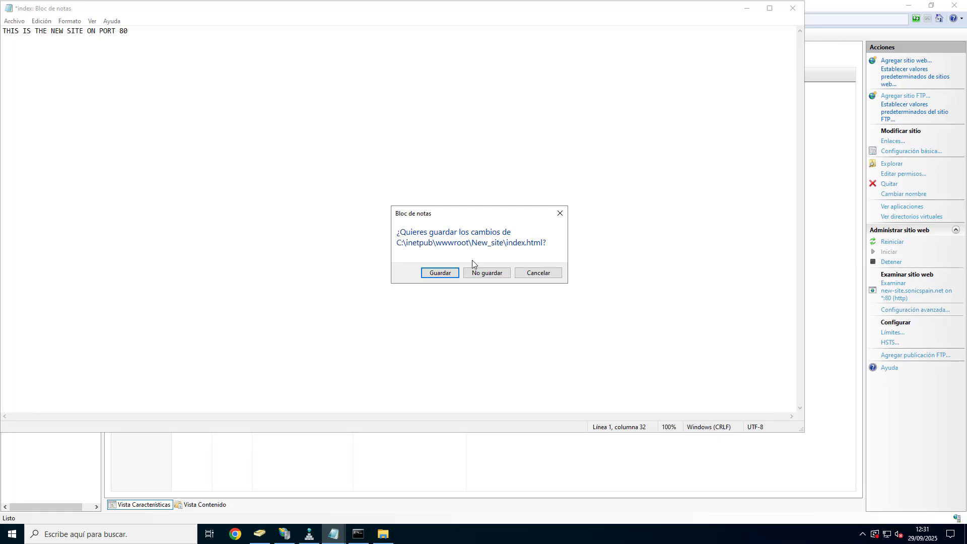
{"action": "left_click", "coordinate": [451, 275]}
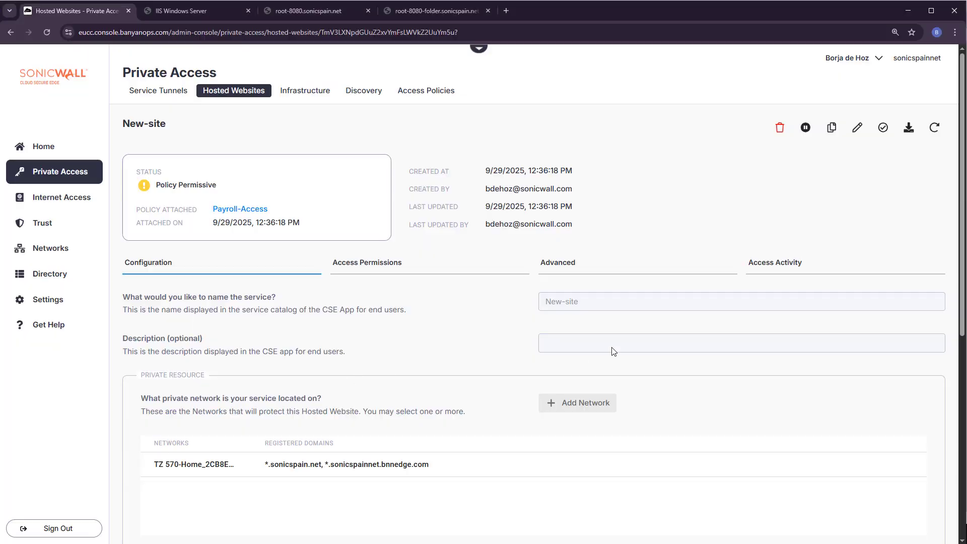
Step: Copy the public URL new-site.sonicspain.net and load it in a new browser tab
{"action": "scroll", "coordinate": [611, 350], "scroll_direction": "down", "scroll_amount": 10}
{"action": "scroll", "coordinate": [587, 368], "scroll_direction": "down", "scroll_amount": 1}
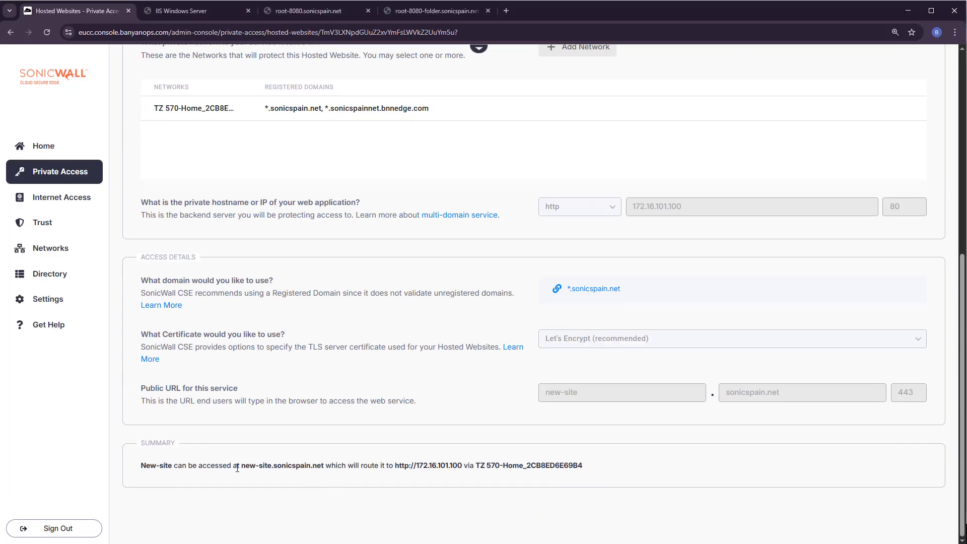
{"action": "left_click_drag", "start_coordinate": [243, 469], "coordinate": [326, 464]}
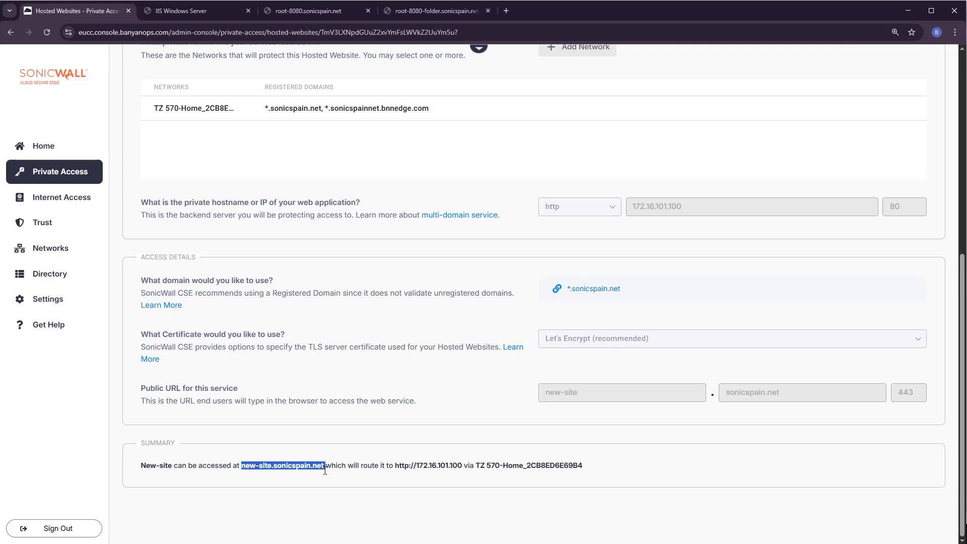
{"action": "key", "text": "ctrl+c"}
{"action": "left_click", "coordinate": [506, 10]}
{"action": "key", "text": "ctrl+v"}
{"action": "key", "text": "Return"}
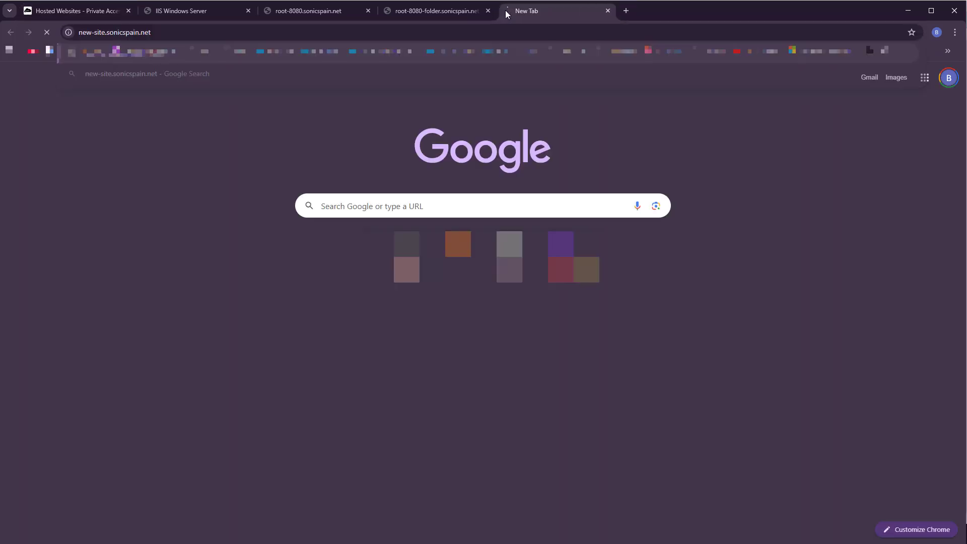
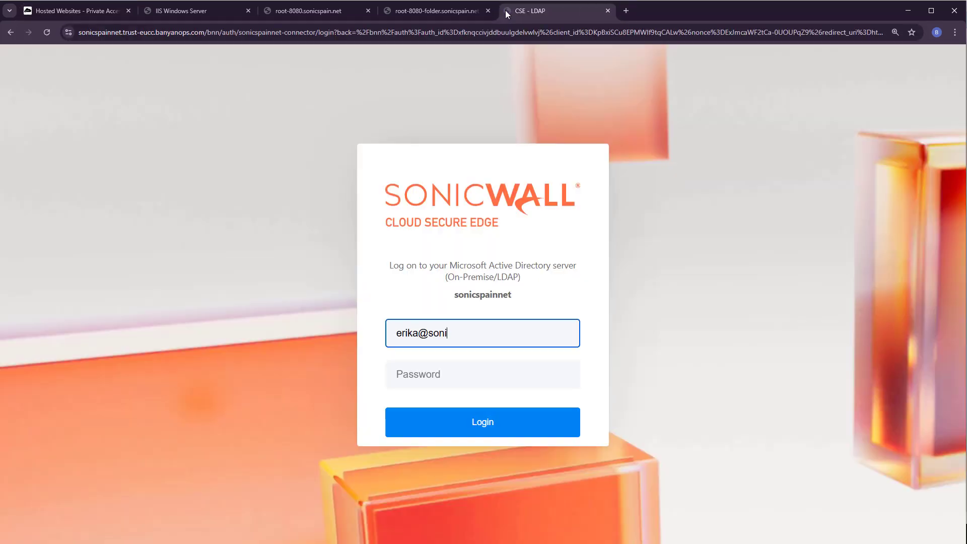
Step: Sign in with the user's e-mail and password, then return to the Hosted Websites tab
{"action": "key", "text": "Tab"}
{"action": "type", "text": "*********"}
{"action": "key", "text": "Return"}
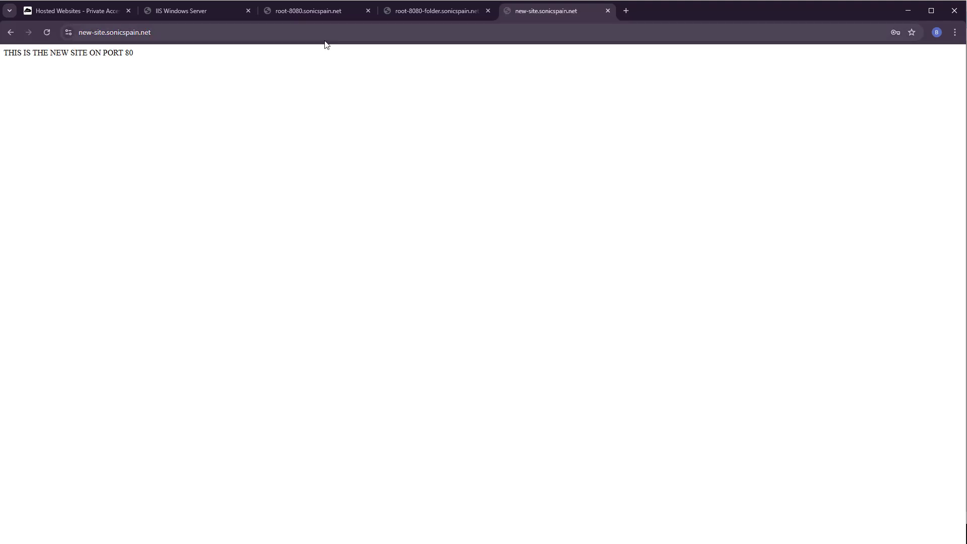
{"action": "left_click", "coordinate": [90, 16]}
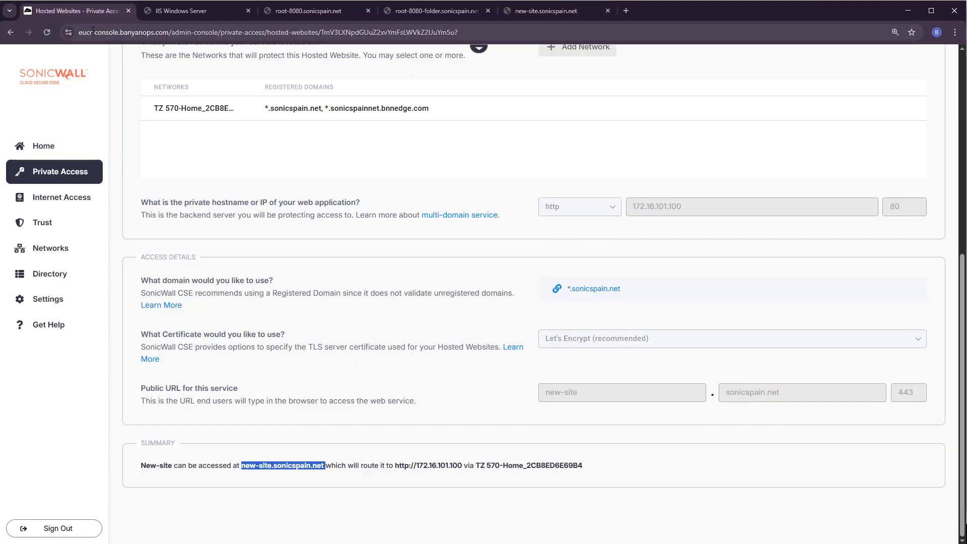